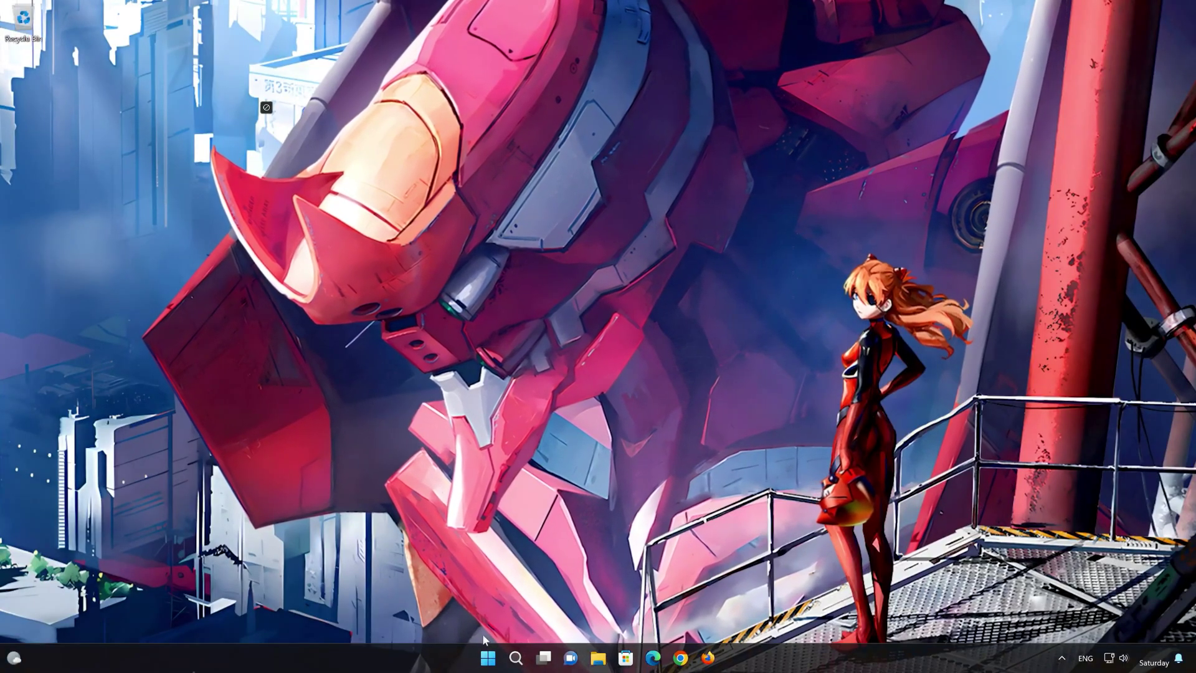
# Go to Settings > System > Troubleshoot > Other troubleshooters.
pyautogui.click(487, 658)
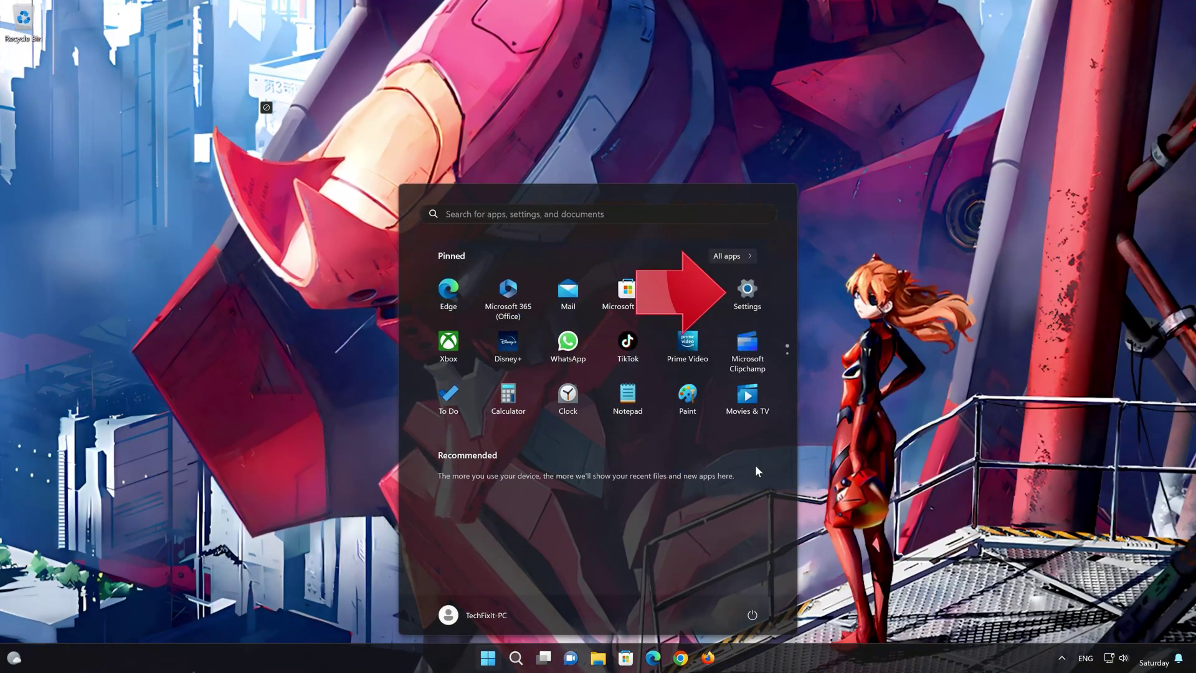
pyautogui.click(748, 293)
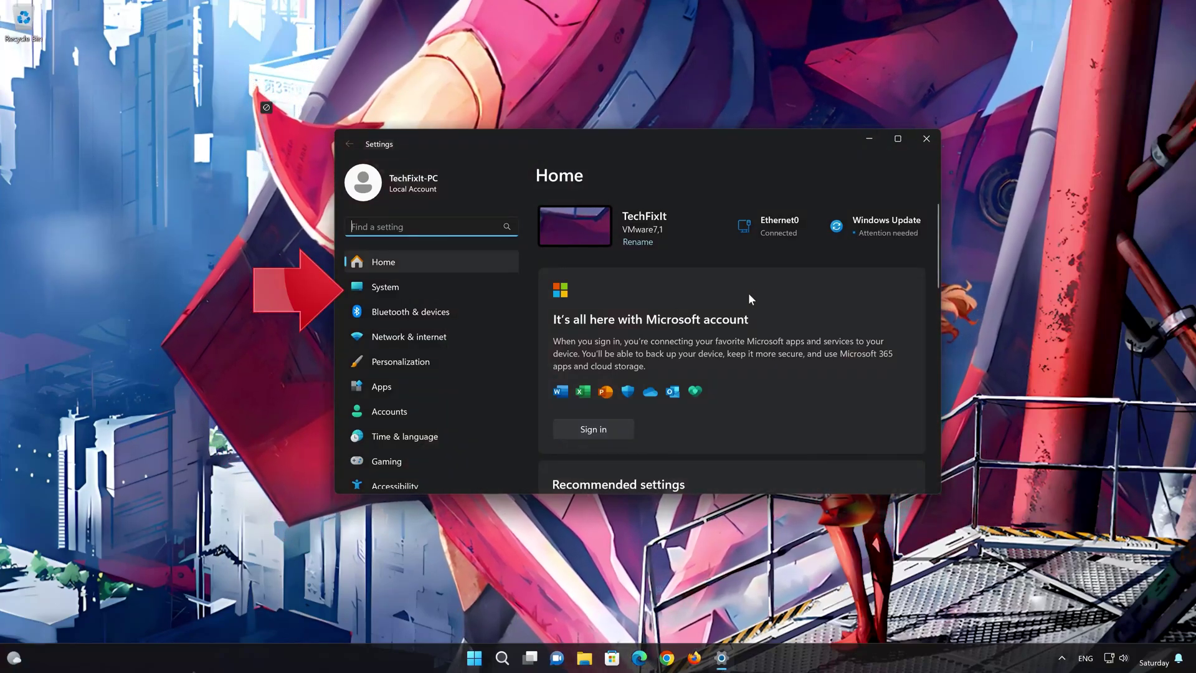
pyautogui.click(426, 287)
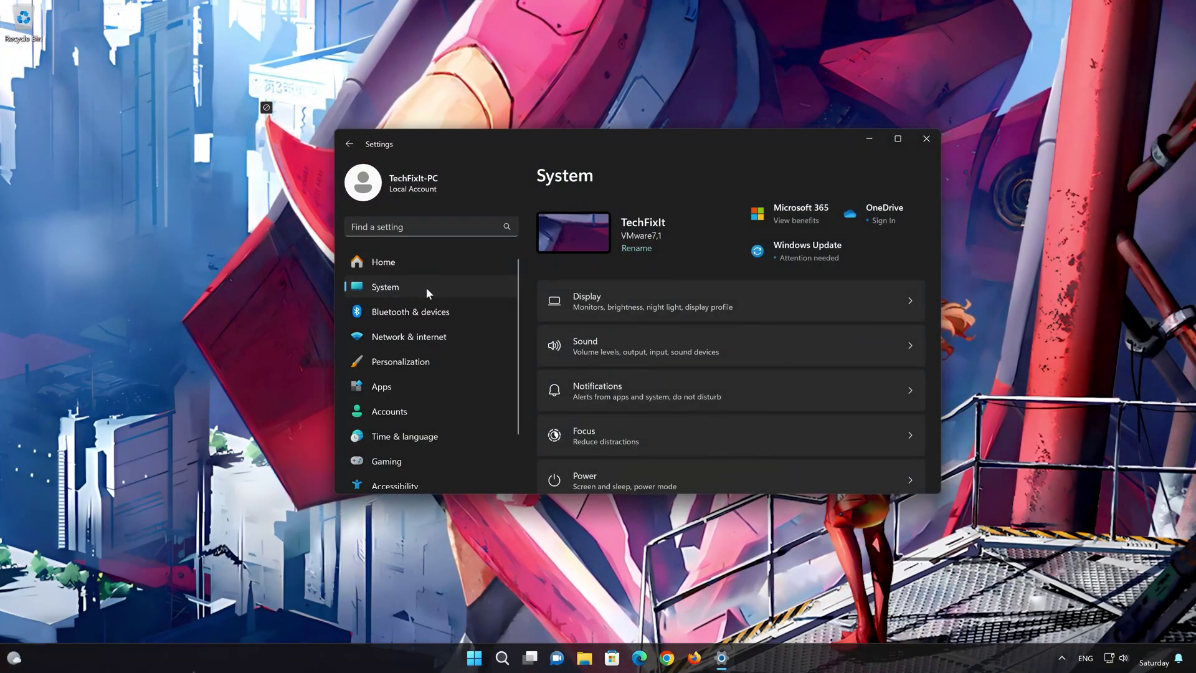
pyautogui.scroll(-3, 734, 383)
pyautogui.scroll(-5, 734, 385)
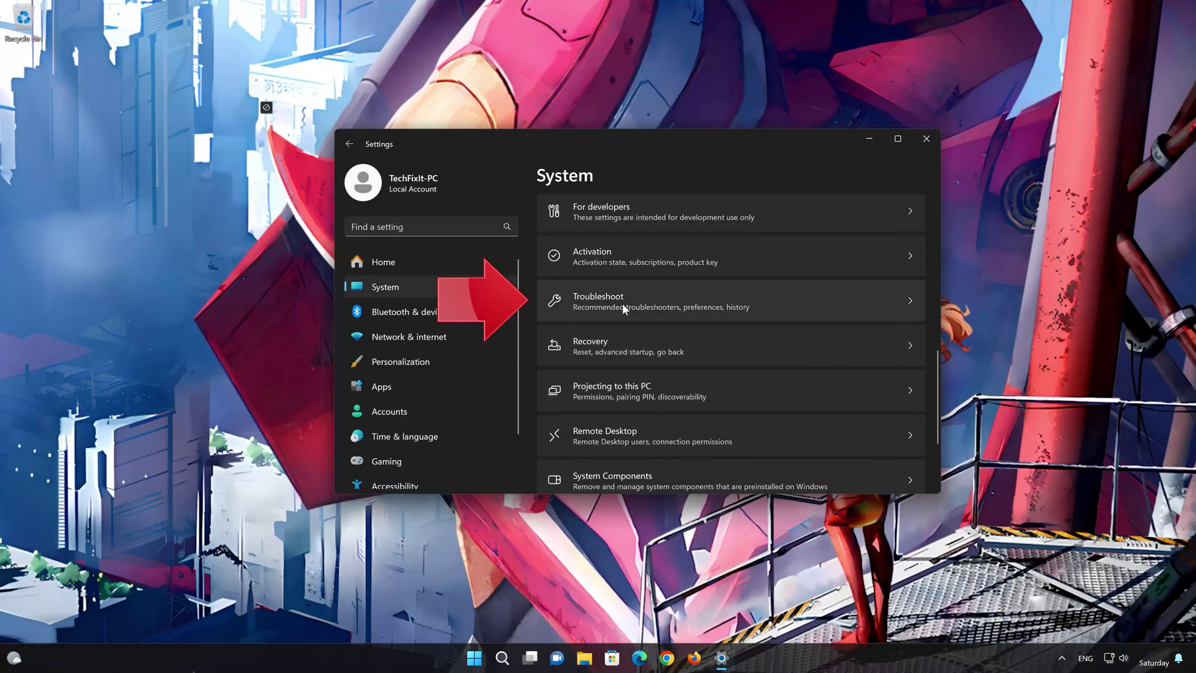
pyautogui.scroll(1, 621, 305)
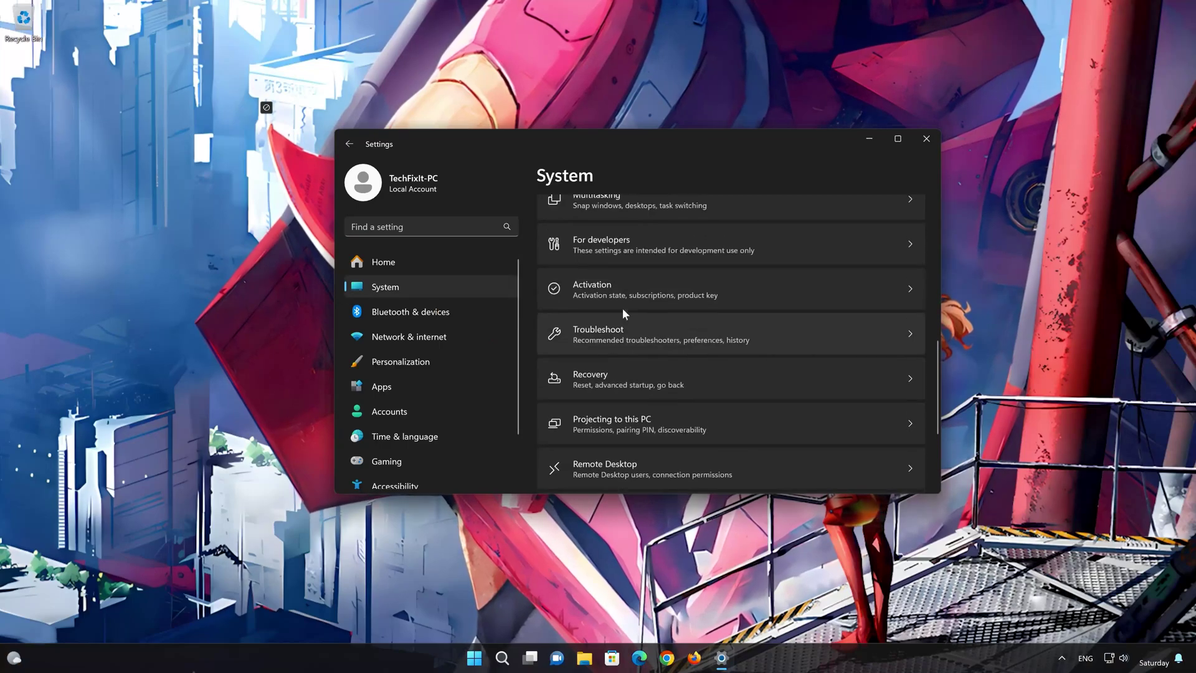
pyautogui.click(610, 344)
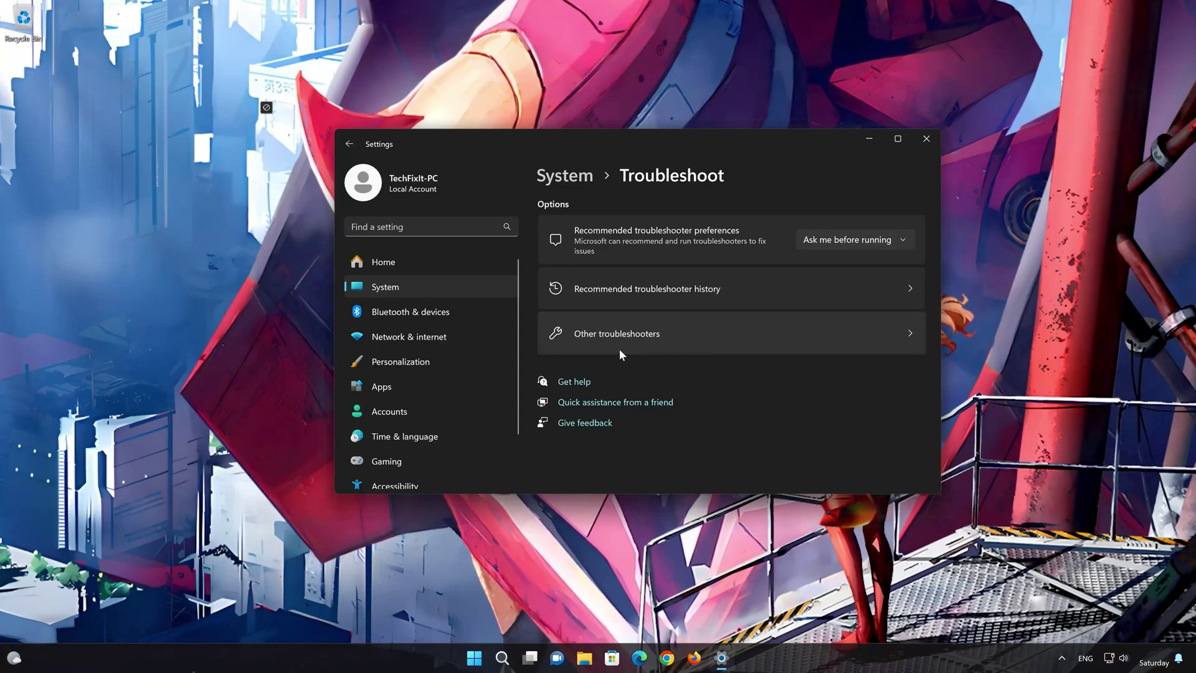
pyautogui.click(618, 348)
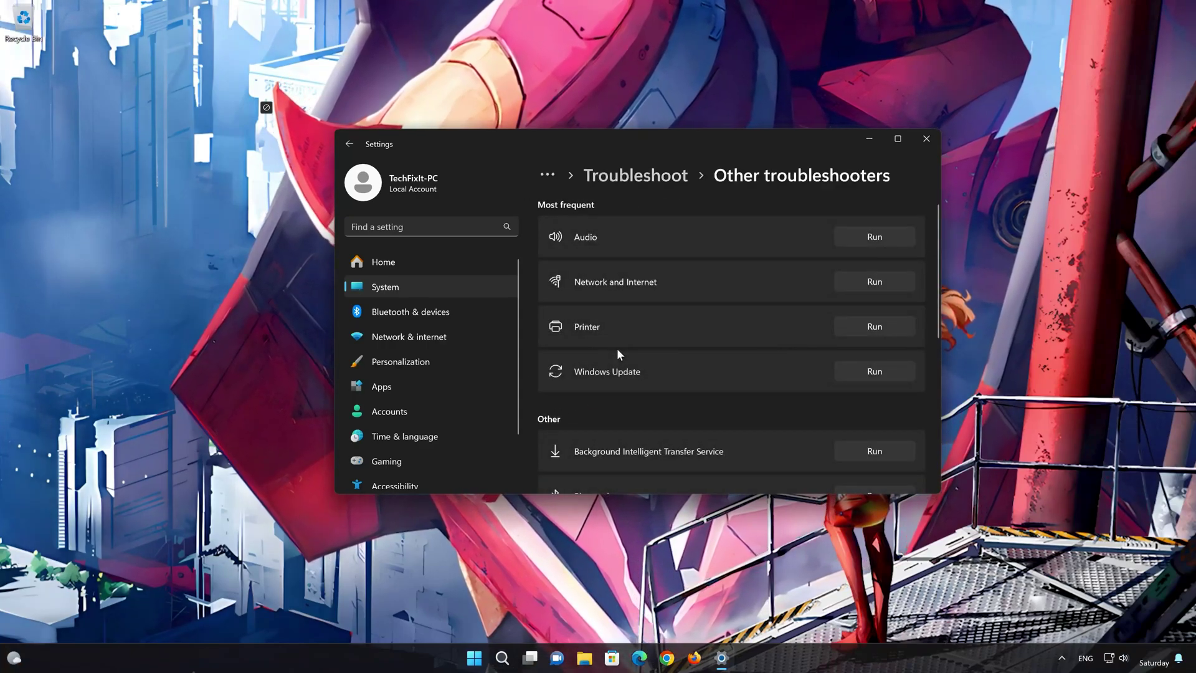
pyautogui.scroll(-3, 616, 349)
pyautogui.scroll(1, 618, 315)
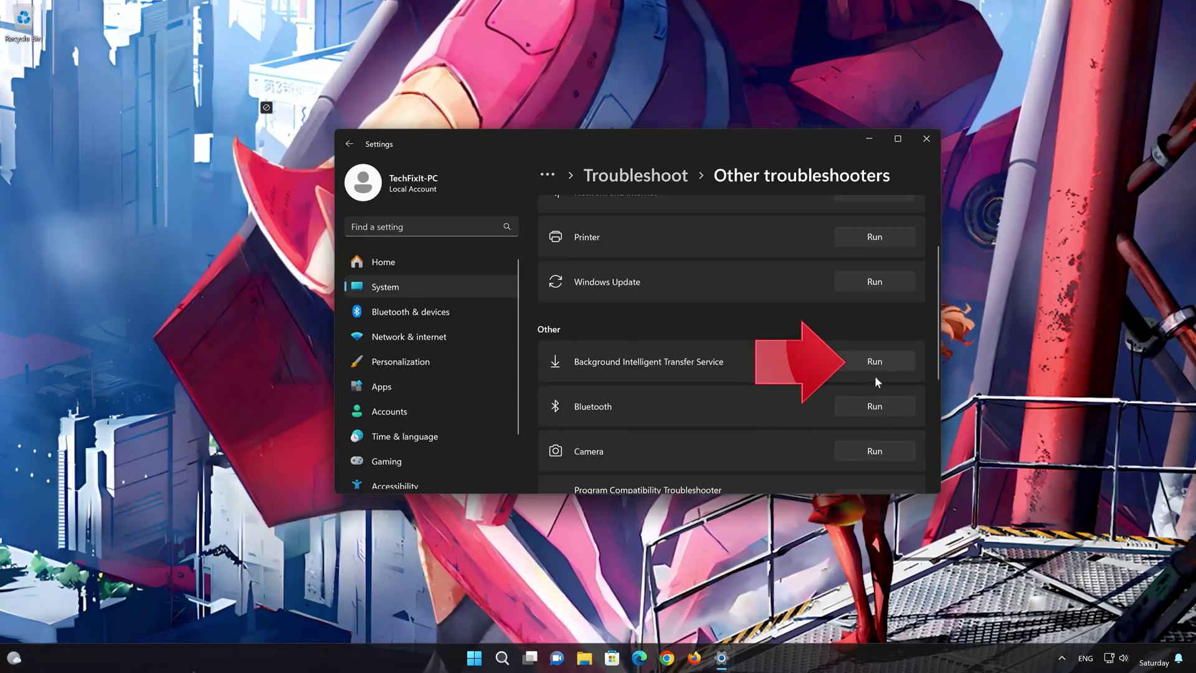
# Run the Background Intelligent Transfer Service troubleshooter and confirm it solved the problem.
pyautogui.click(889, 358)
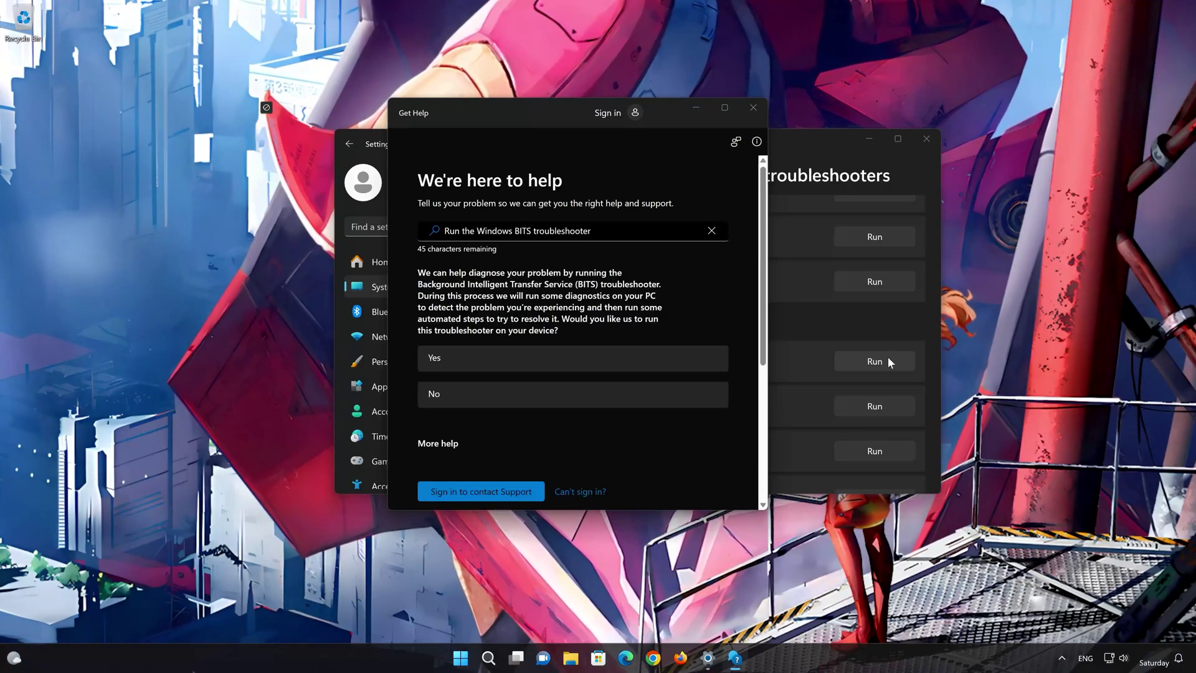
pyautogui.click(528, 360)
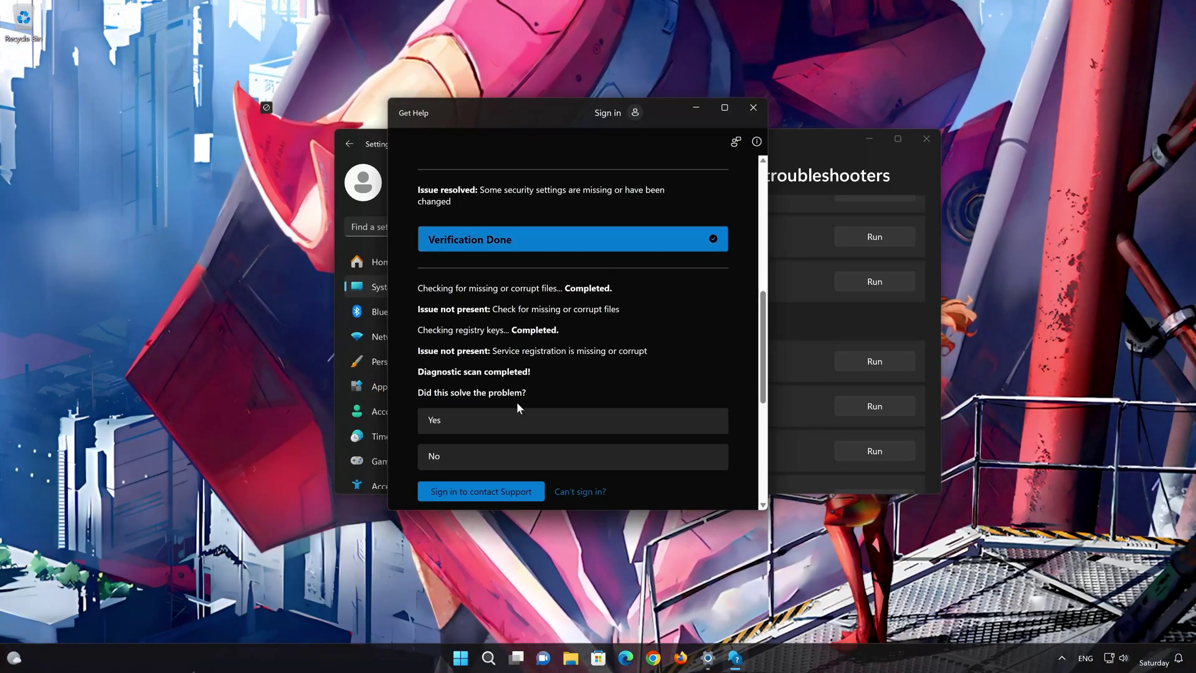
pyautogui.click(486, 429)
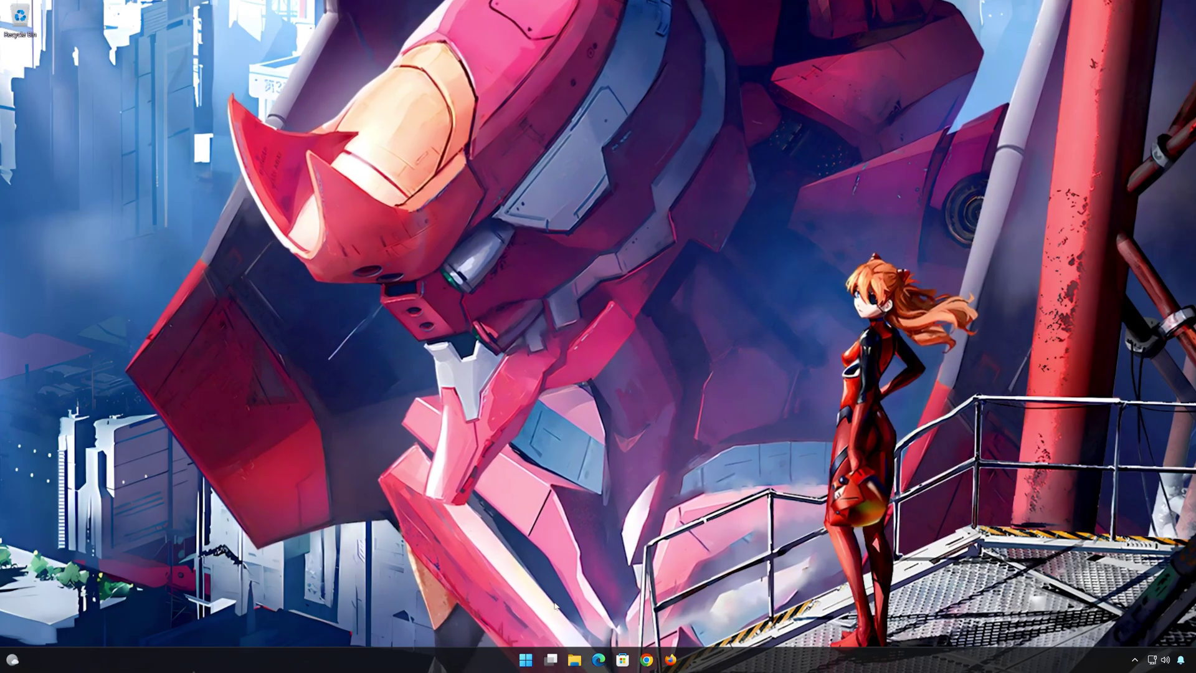
# Run sfc /scannow in an administrator Command Prompt, then exit it.
pyautogui.press('super')
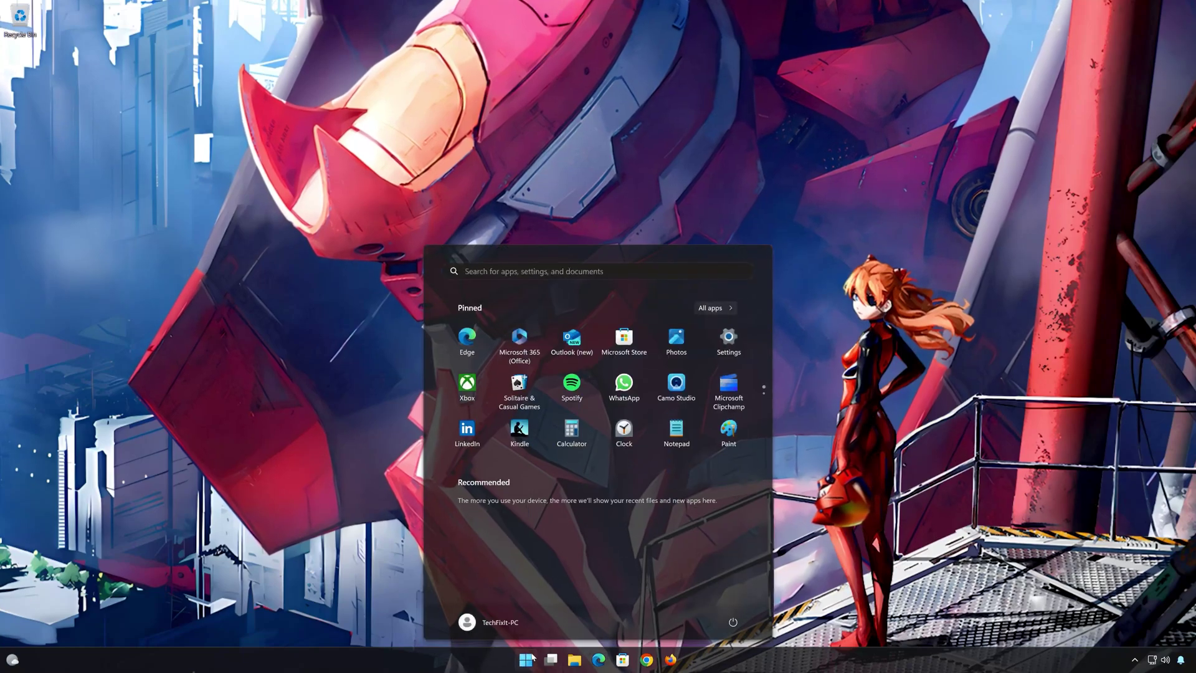
pyautogui.write('cmd')
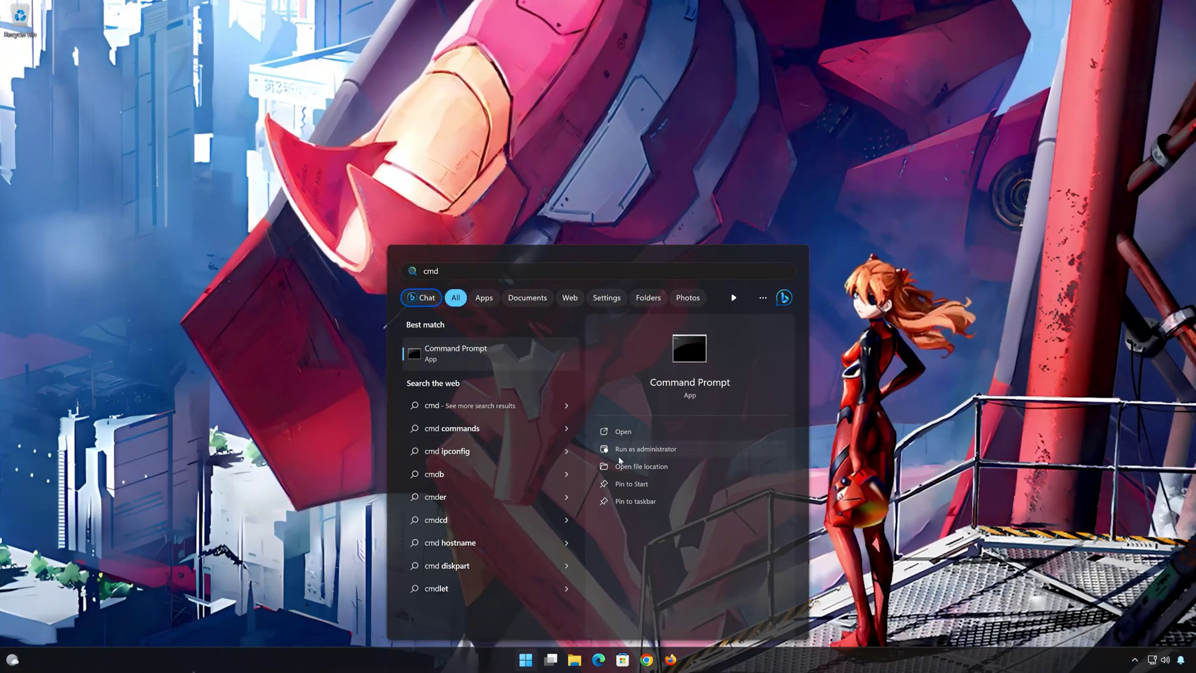
pyautogui.click(707, 450)
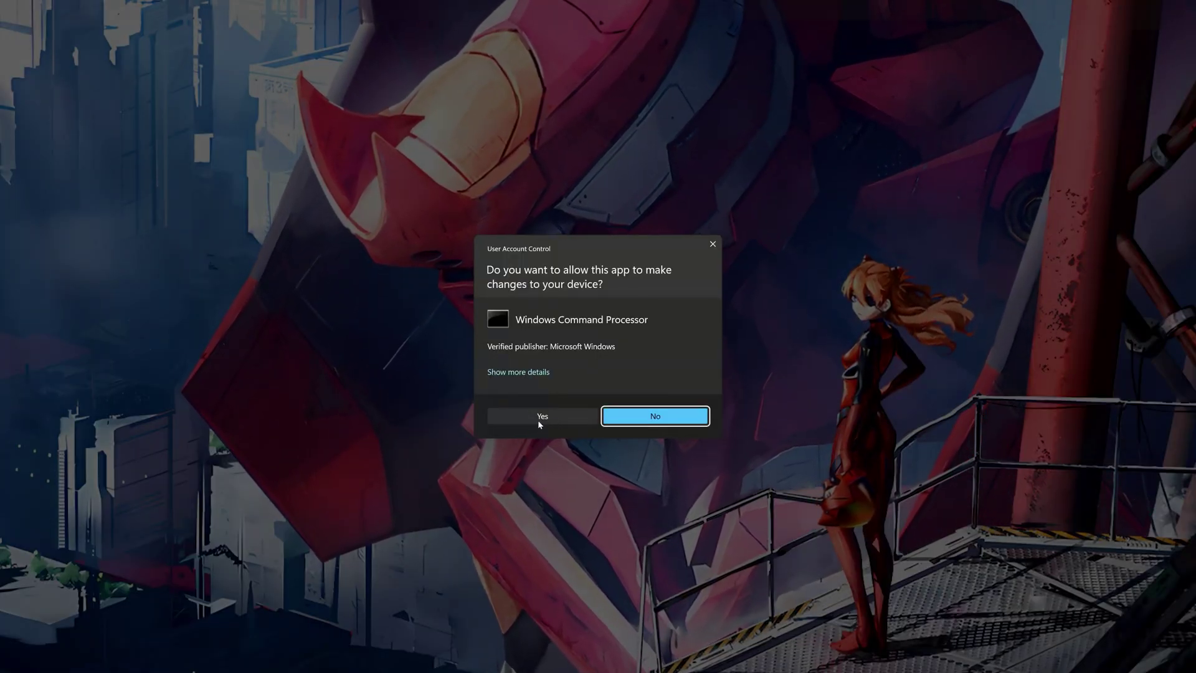
pyautogui.click(538, 420)
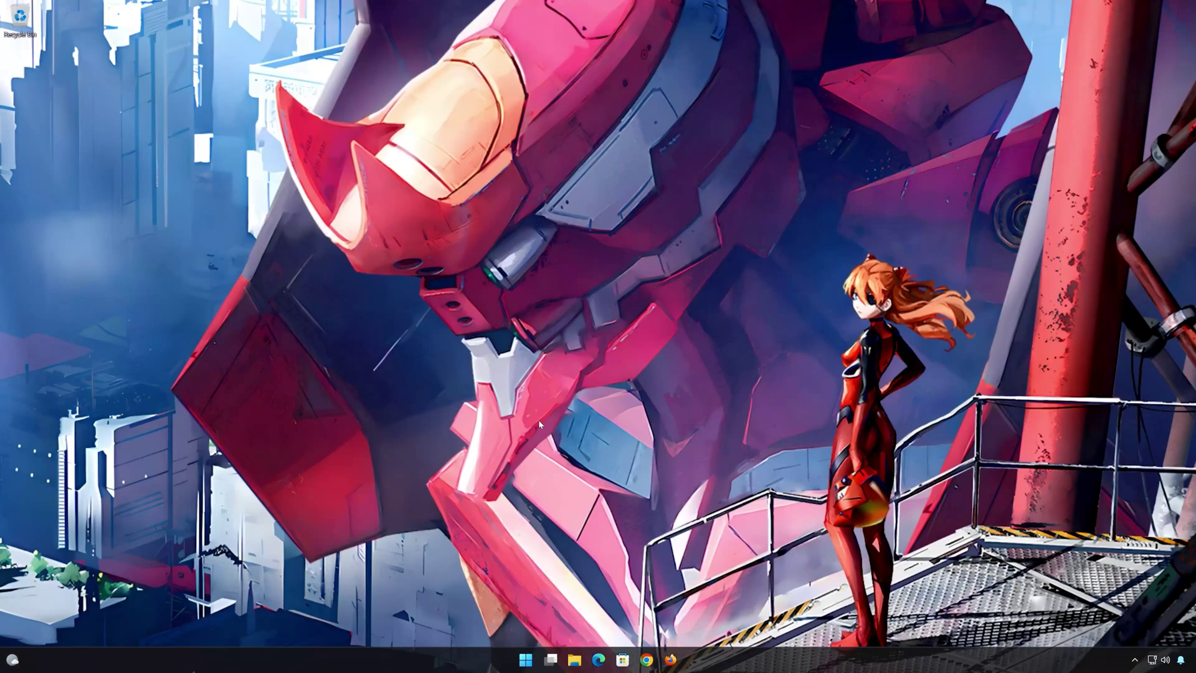
pyautogui.moveTo(457, 139); pyautogui.dragTo(673, 192)
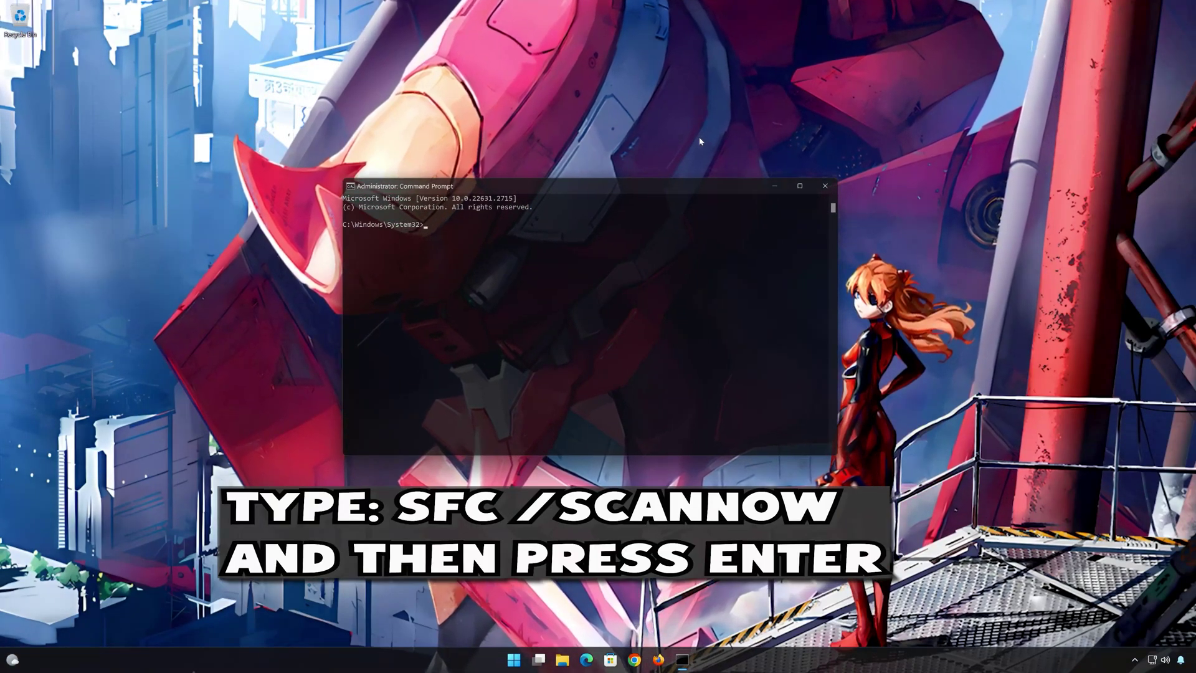
pyautogui.write('sfc')
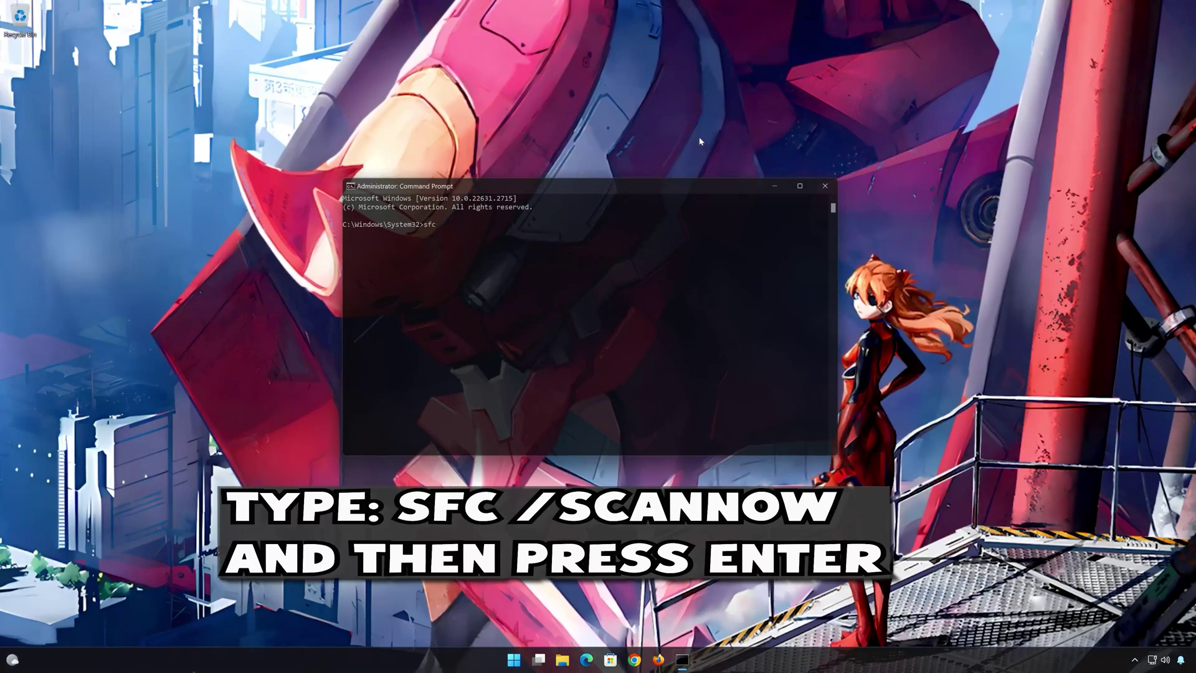
pyautogui.write(' /sca')
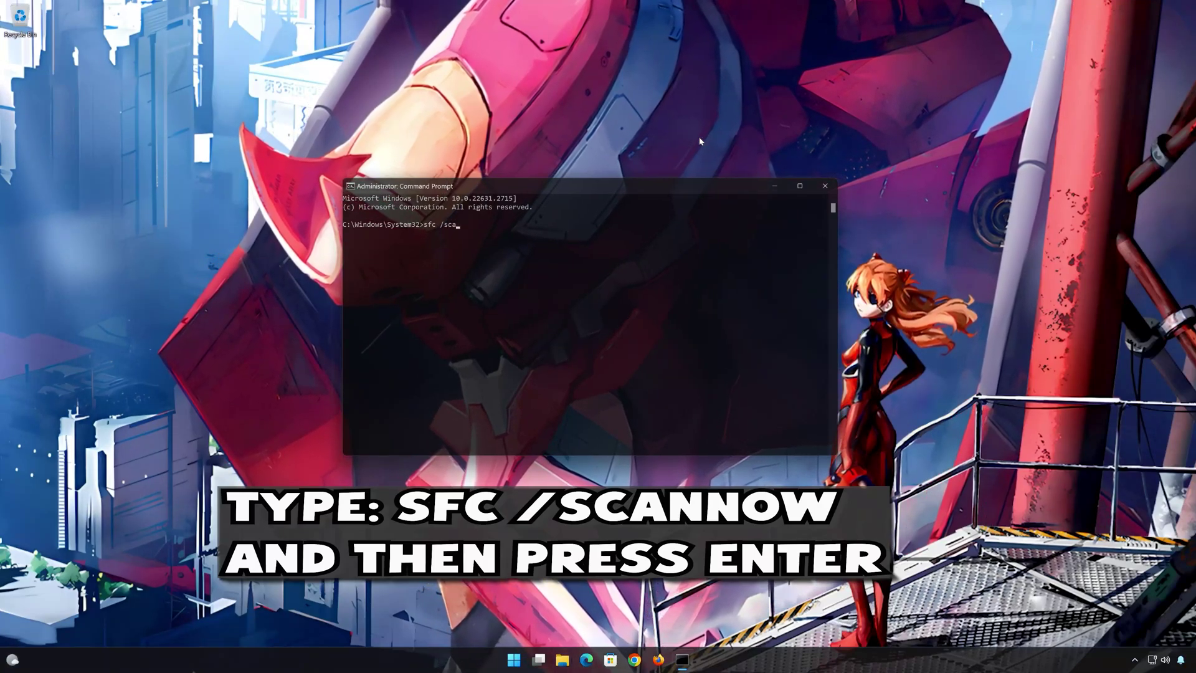
pyautogui.write('nn')
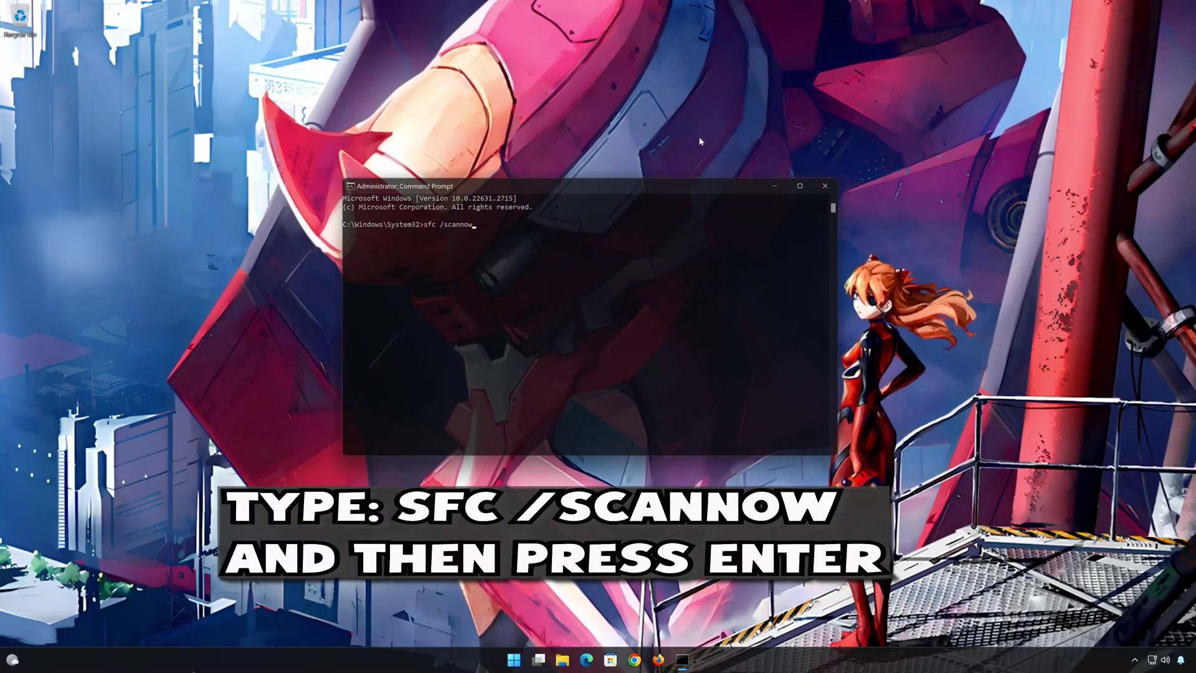
pyautogui.write('ow')
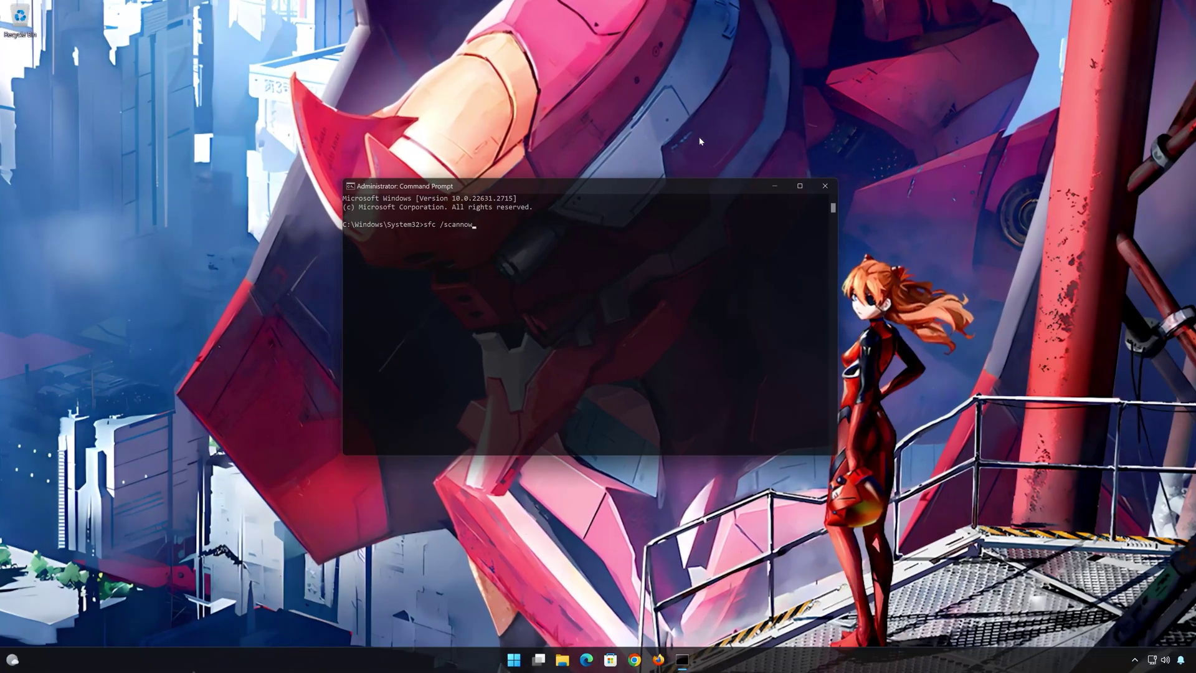
pyautogui.press('Return')
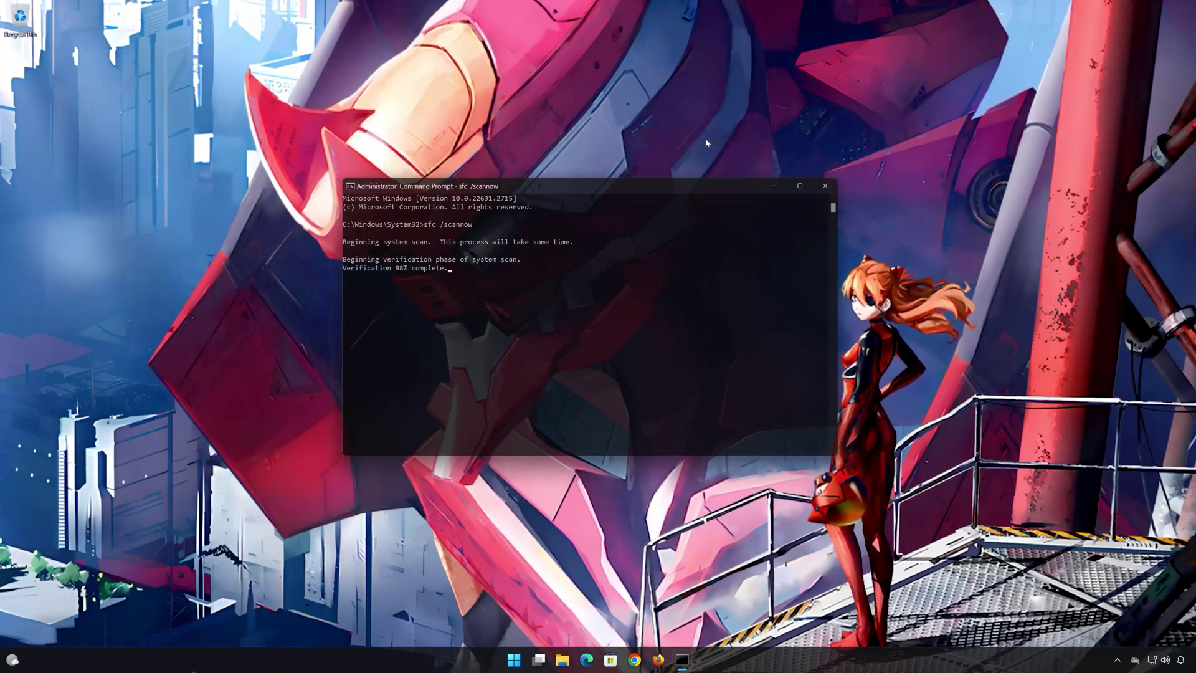
pyautogui.write('exit')
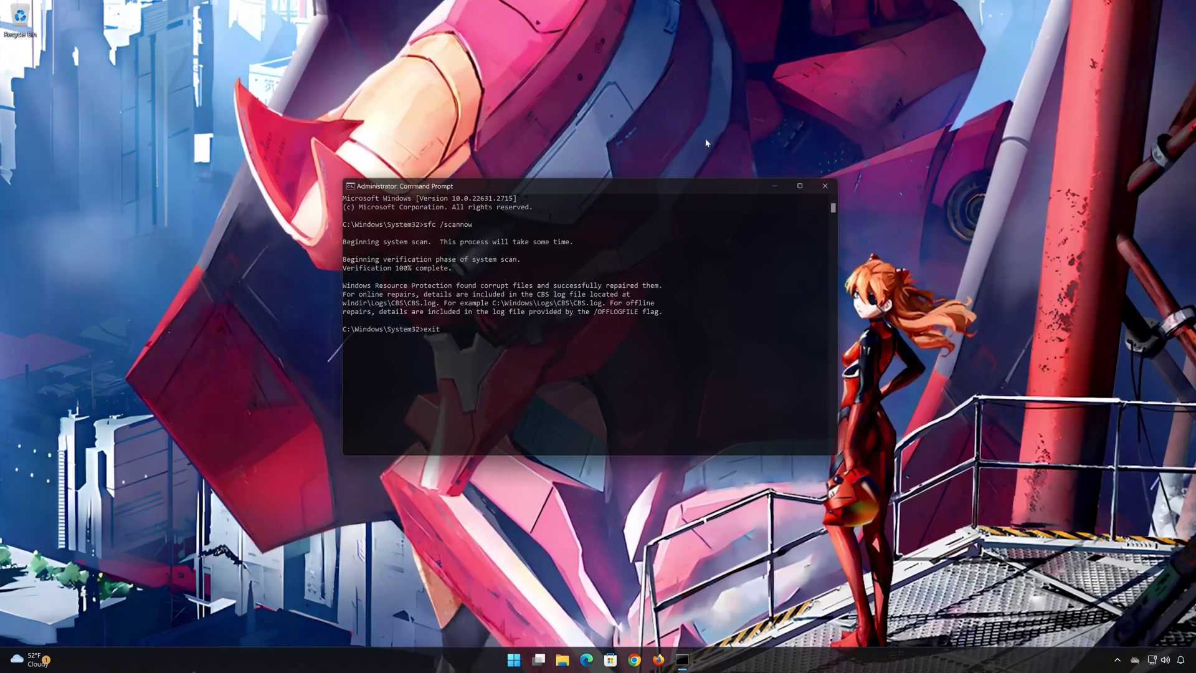
pyautogui.press('Return')
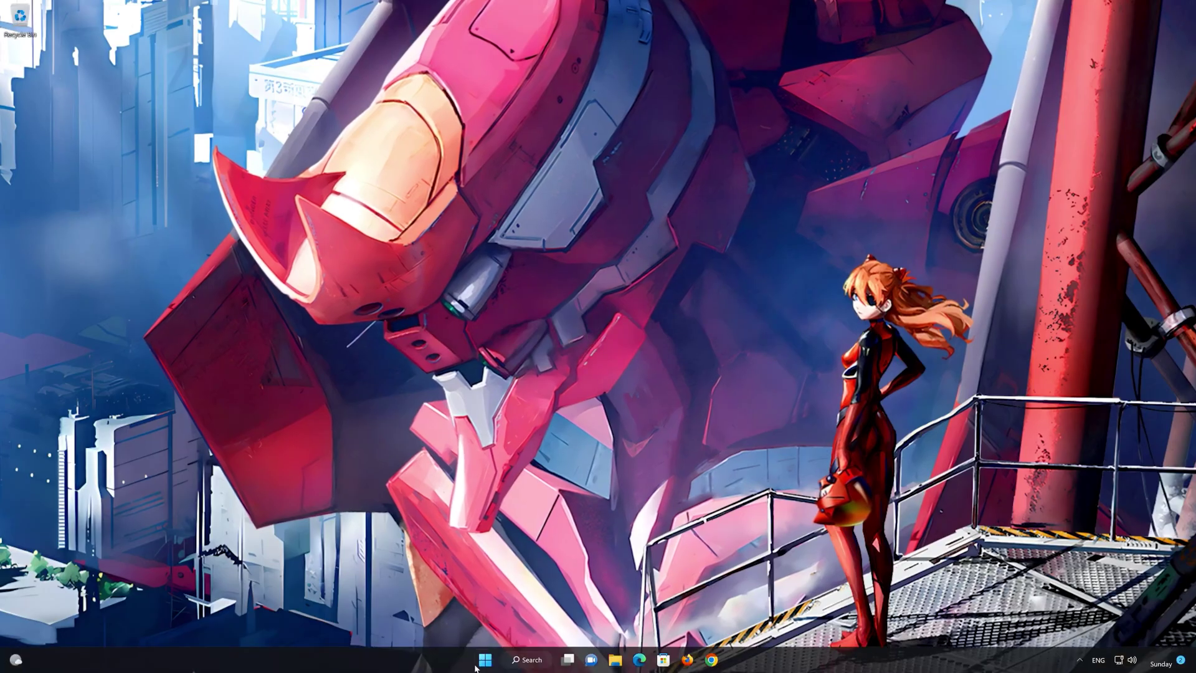
# Reach the Other troubleshooters list in Settings to launch the Windows Update troubleshooter.
pyautogui.click(485, 661)
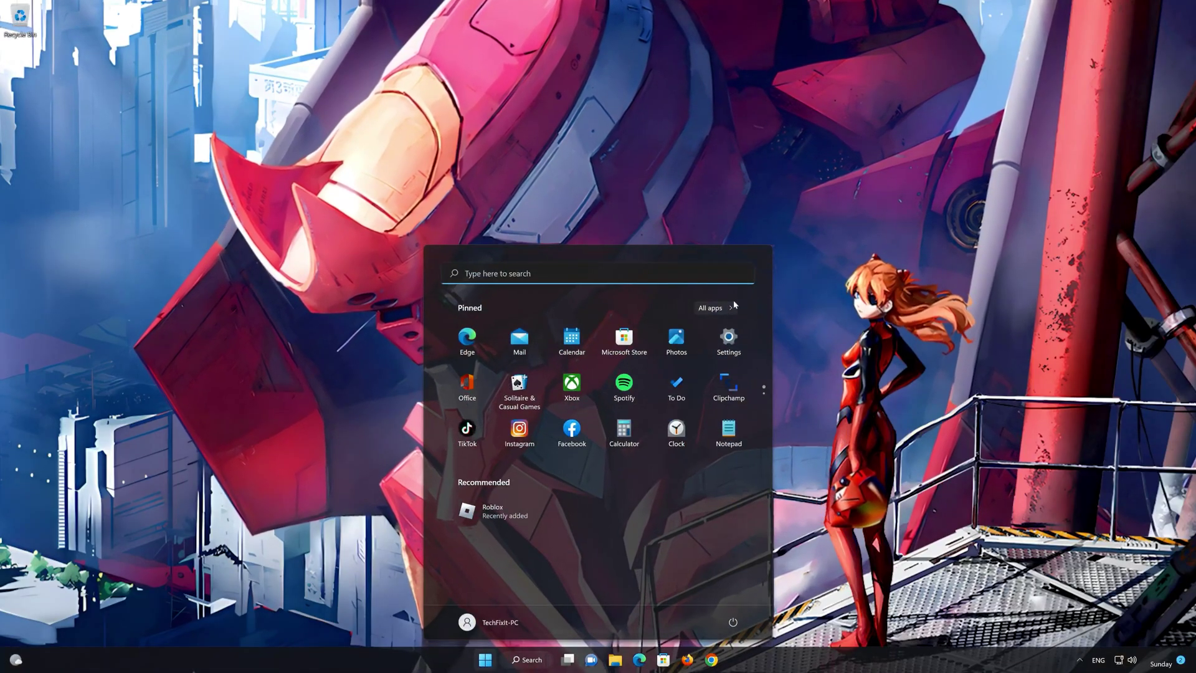
pyautogui.click(731, 350)
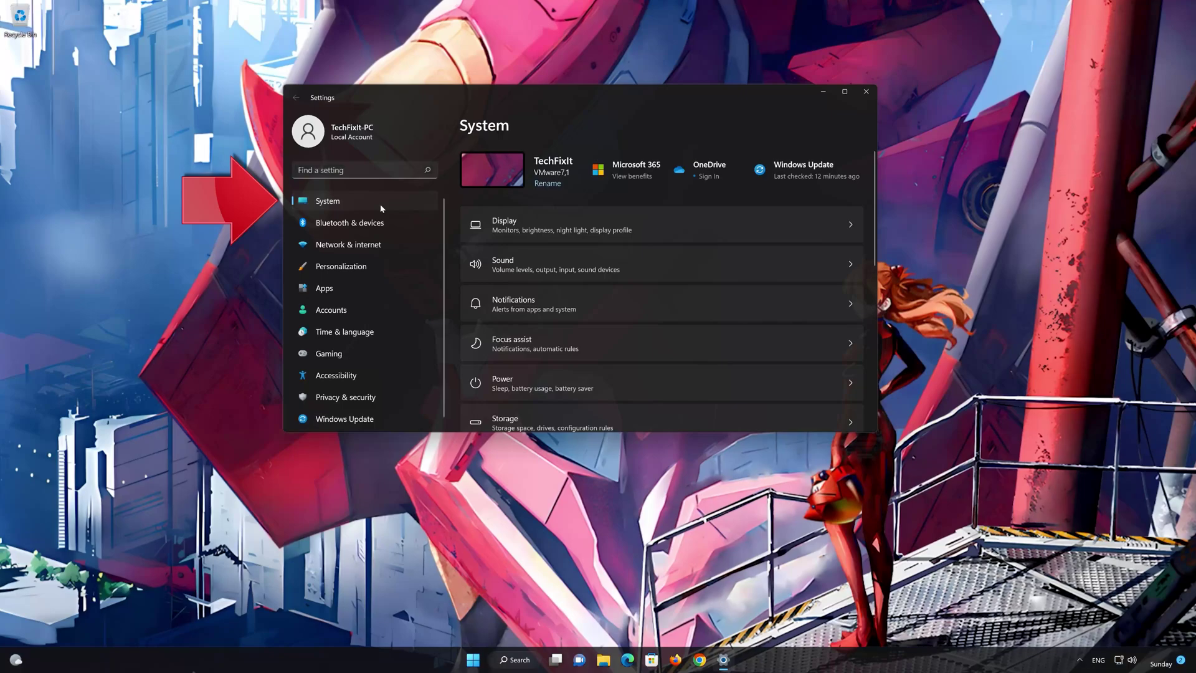
pyautogui.scroll(-3, 547, 264)
pyautogui.scroll(-3, 547, 265)
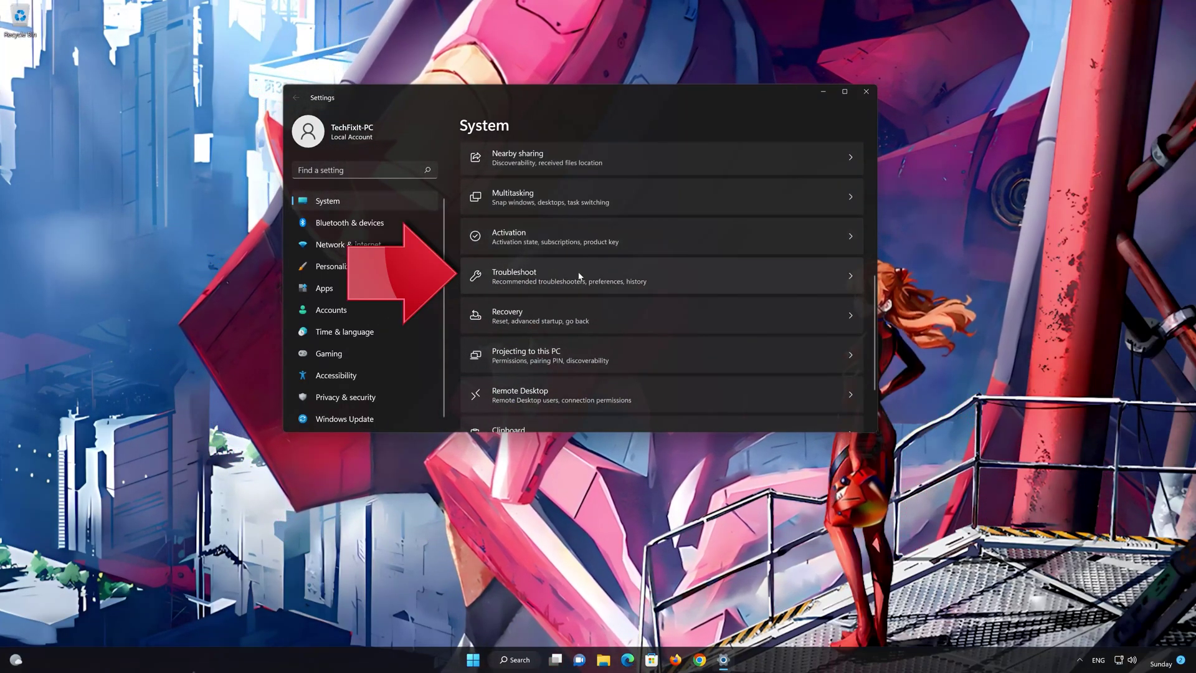
pyautogui.click(620, 275)
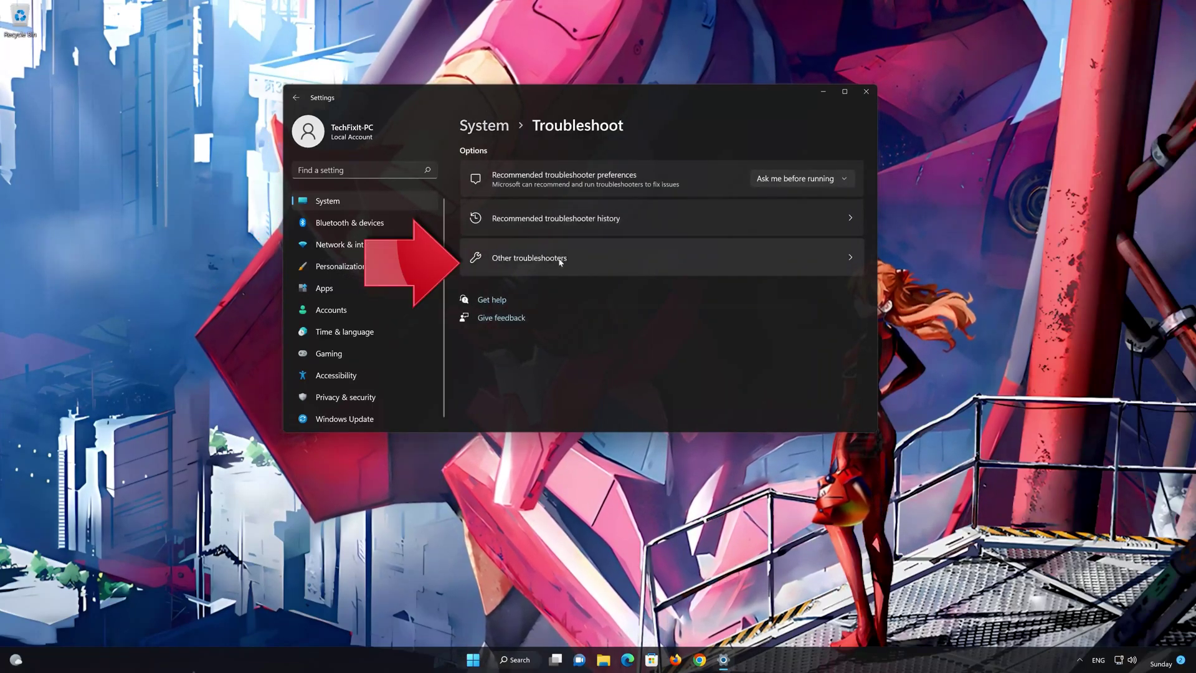
pyautogui.click(626, 267)
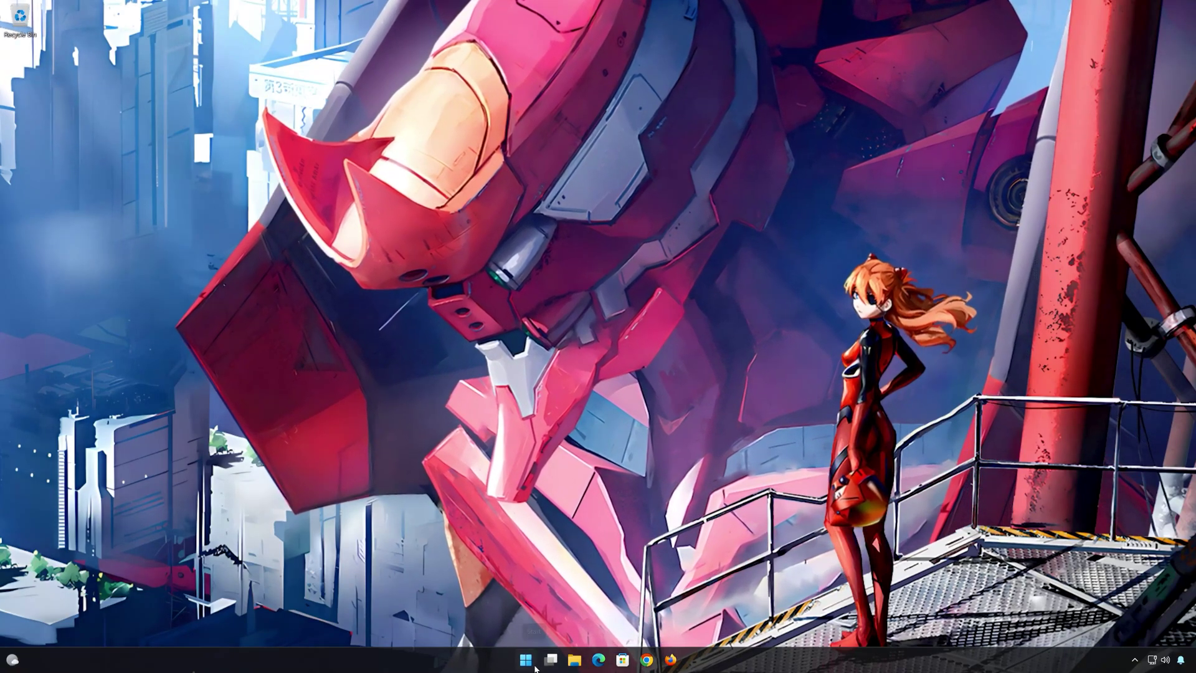
# Run DISM /Online /Cleanup-Image /RestoreHealth in an administrator PowerShell window.
pyautogui.click(534, 665)
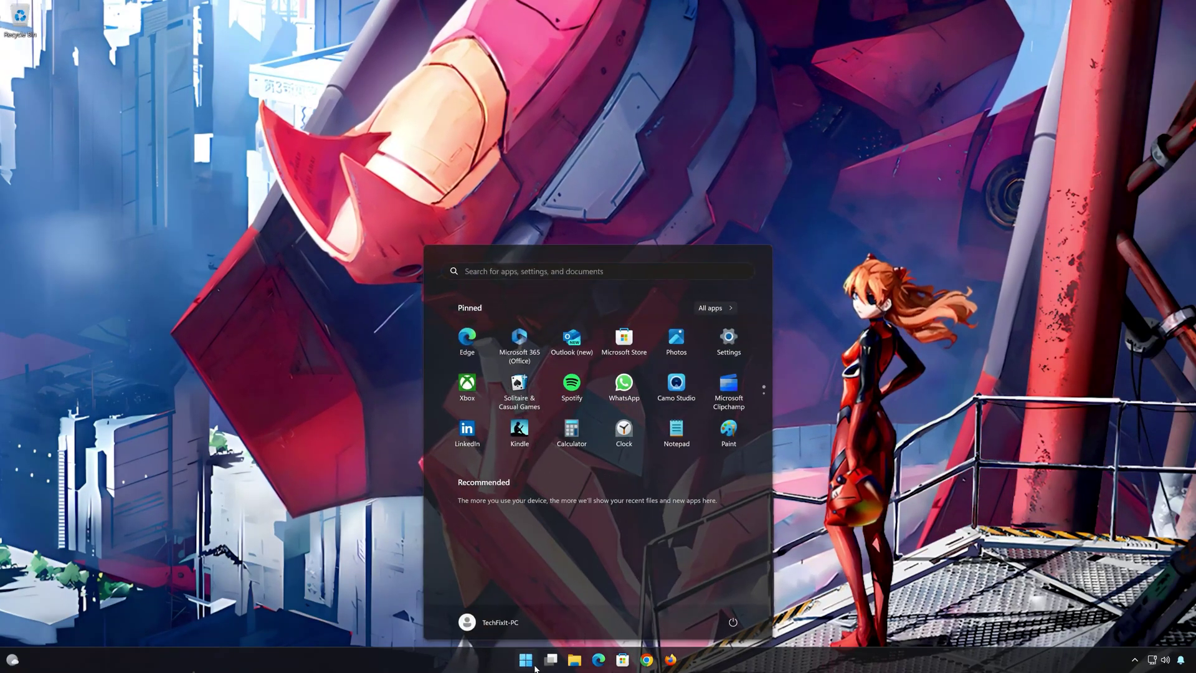
pyautogui.write('powershell')
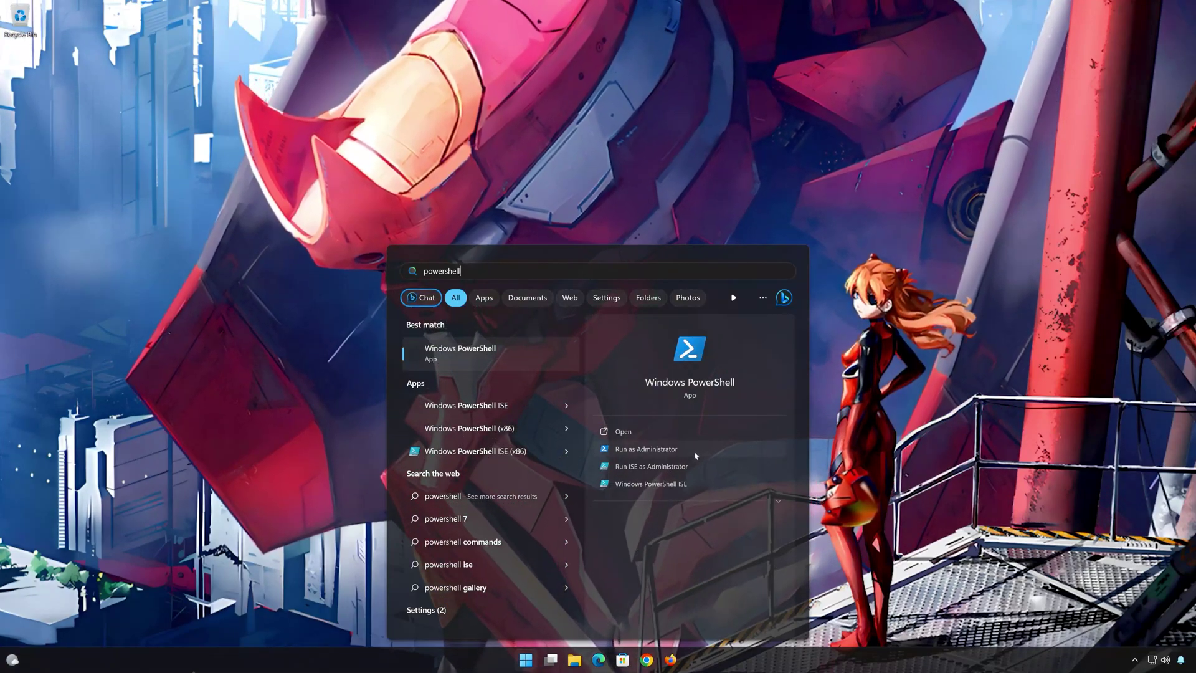
pyautogui.click(694, 452)
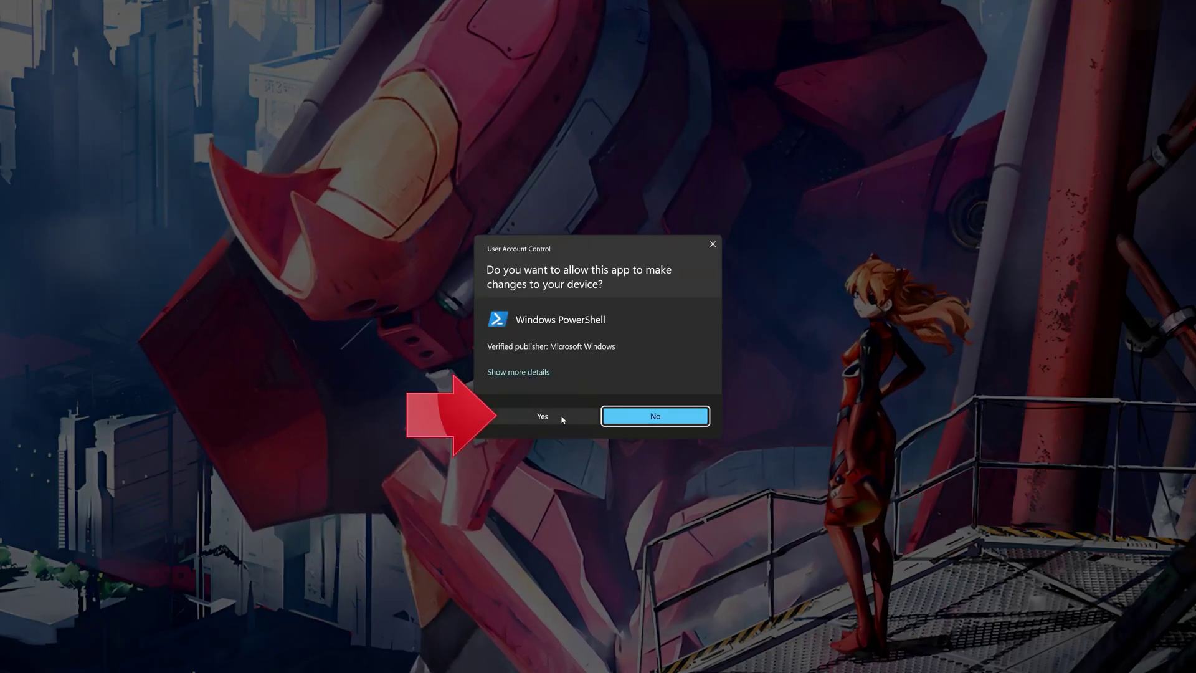
pyautogui.click(541, 418)
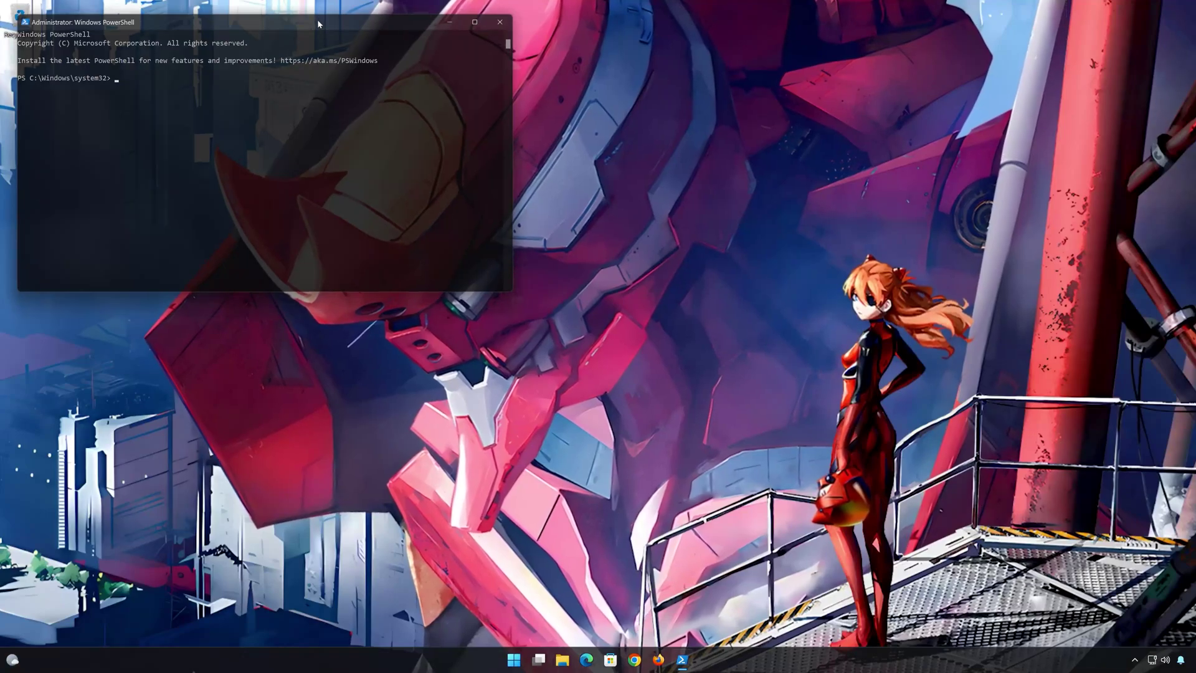
pyautogui.moveTo(318, 22)
pyautogui.mouseDown()
pyautogui.moveTo(482, 120)
pyautogui.moveTo(654, 161)
pyautogui.mouseUp()
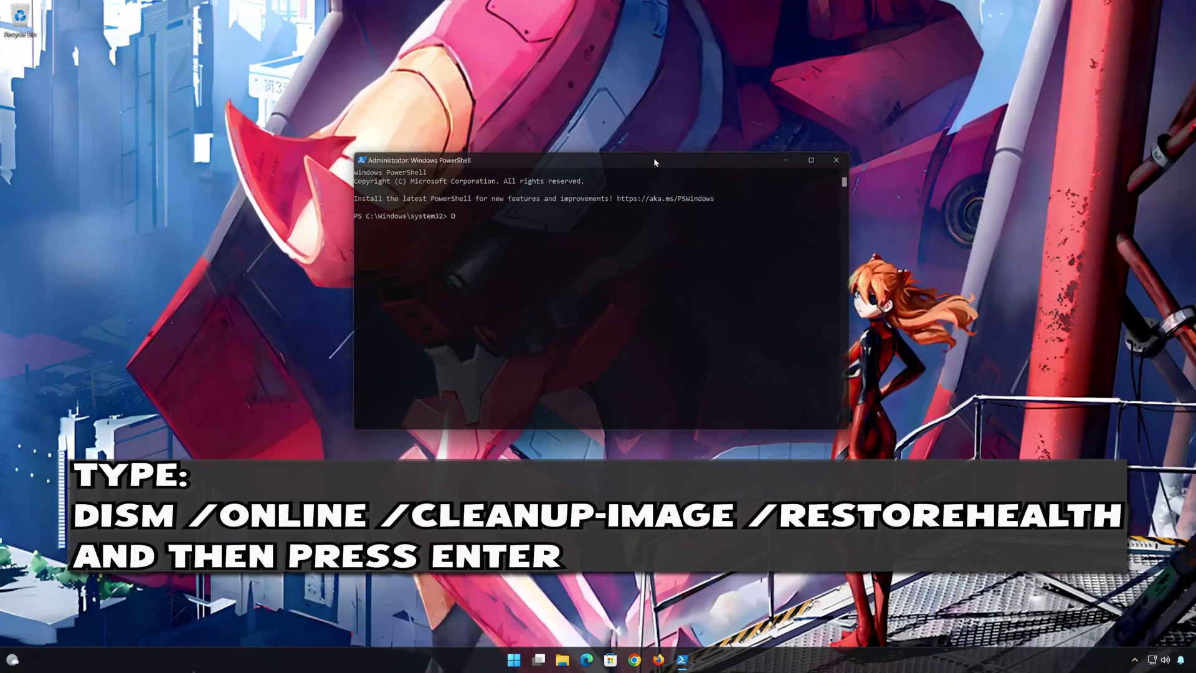
pyautogui.write('DISM ')
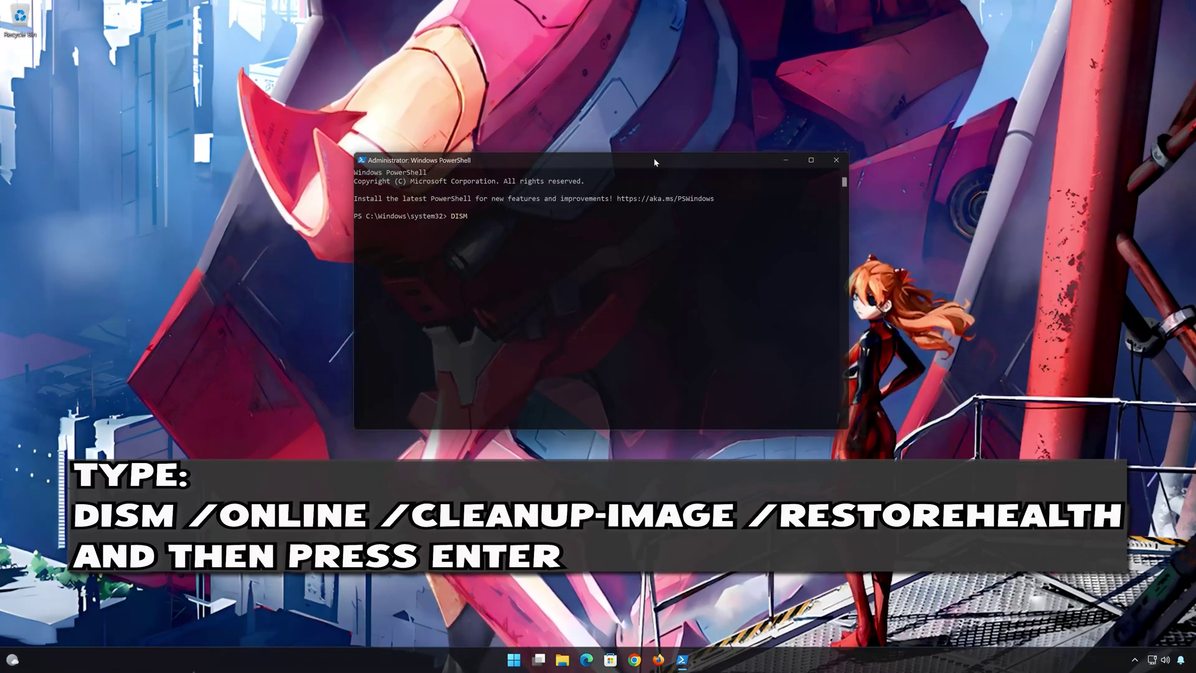
pyautogui.write('/Online')
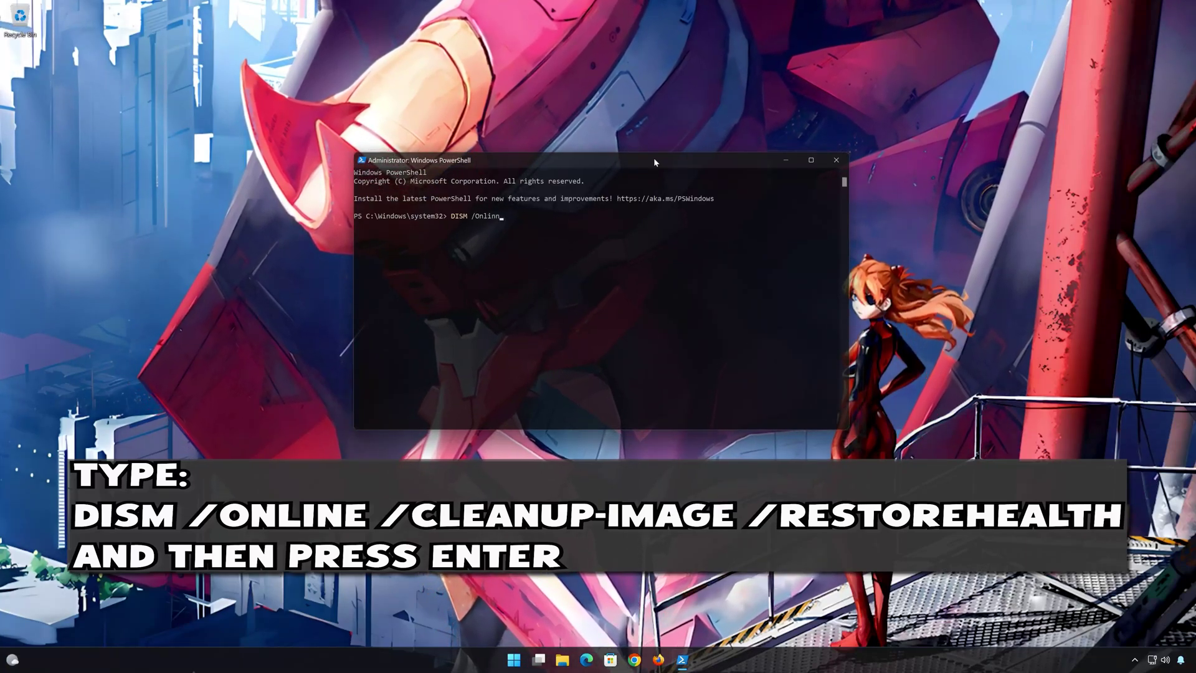
pyautogui.write(' /')
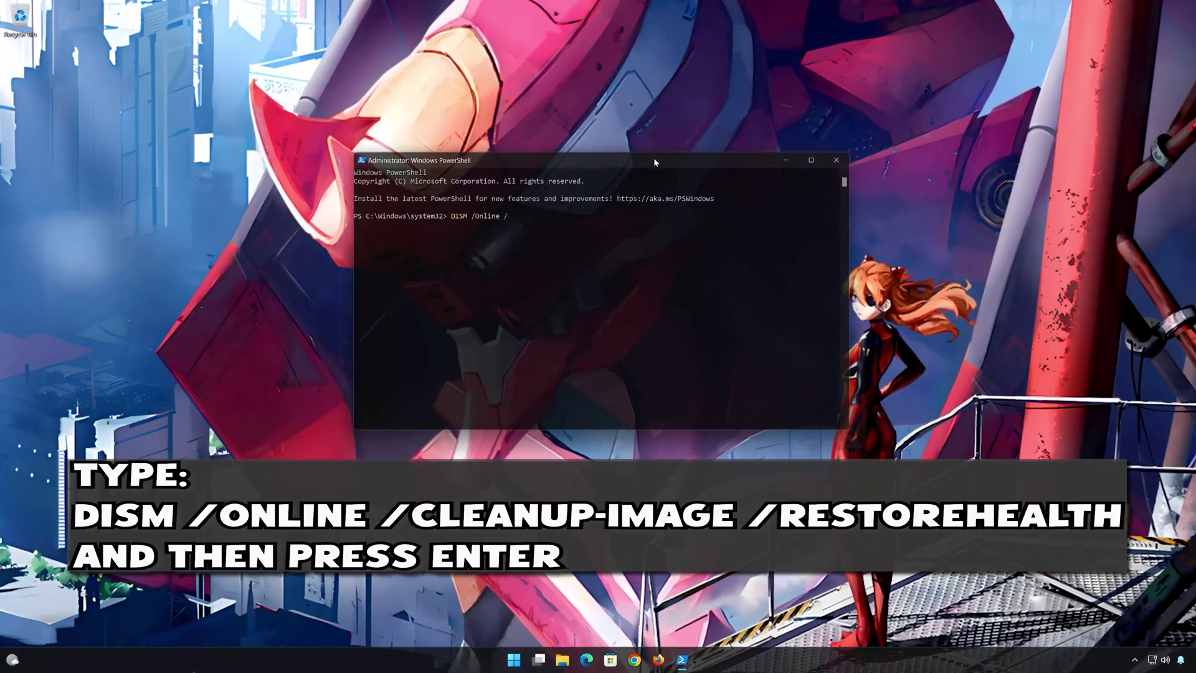
pyautogui.write('Cl')
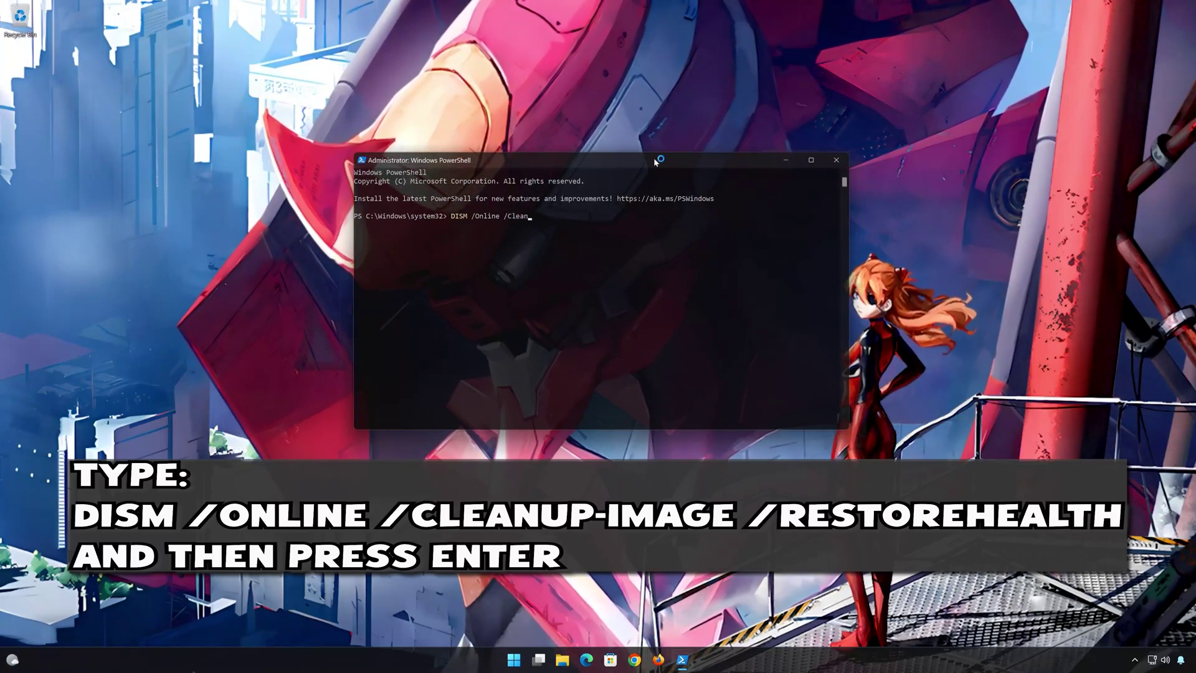
pyautogui.write('eanup-')
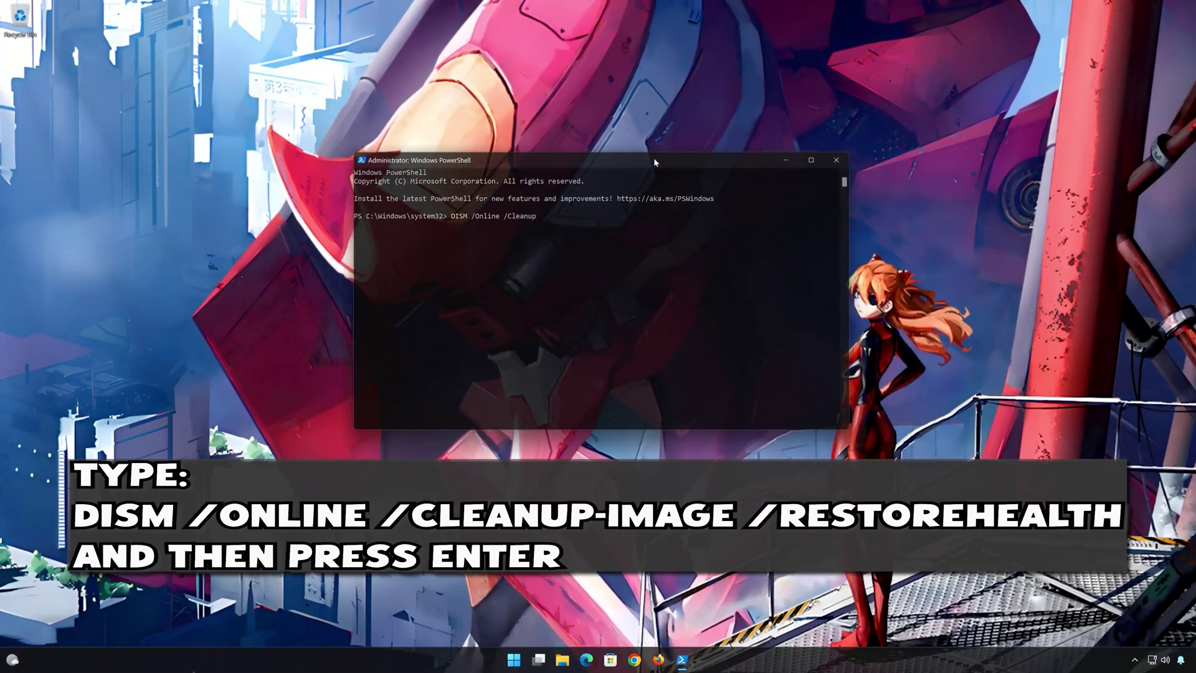
pyautogui.write('Image')
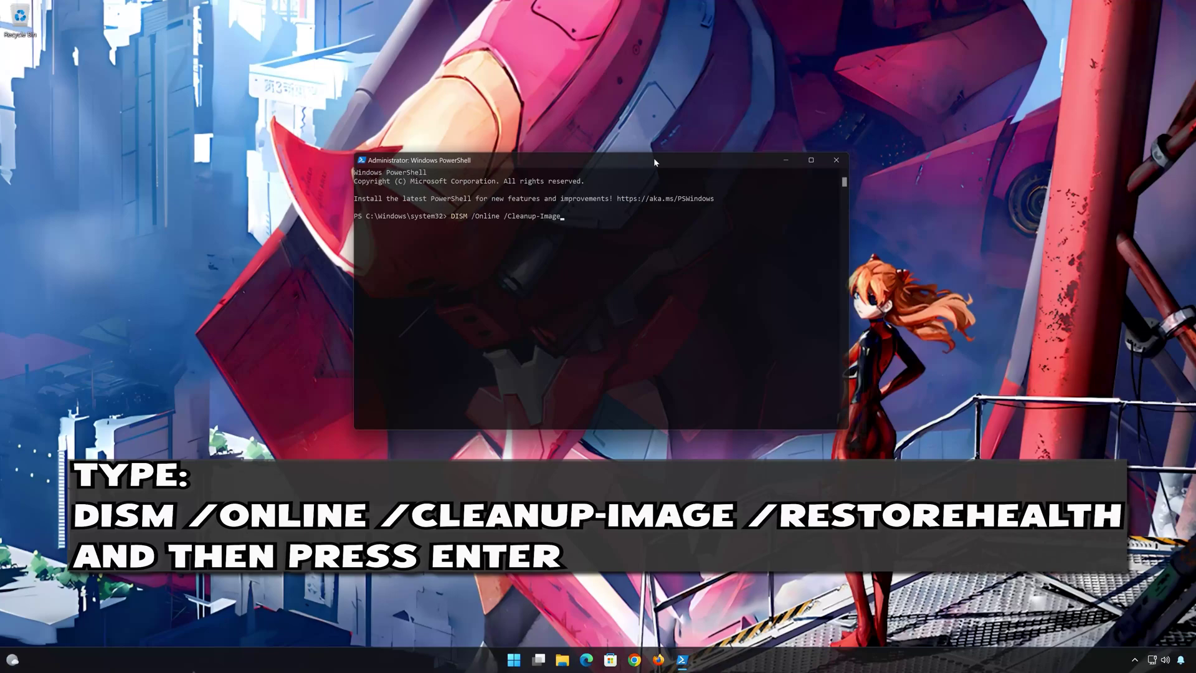
pyautogui.write(' /R')
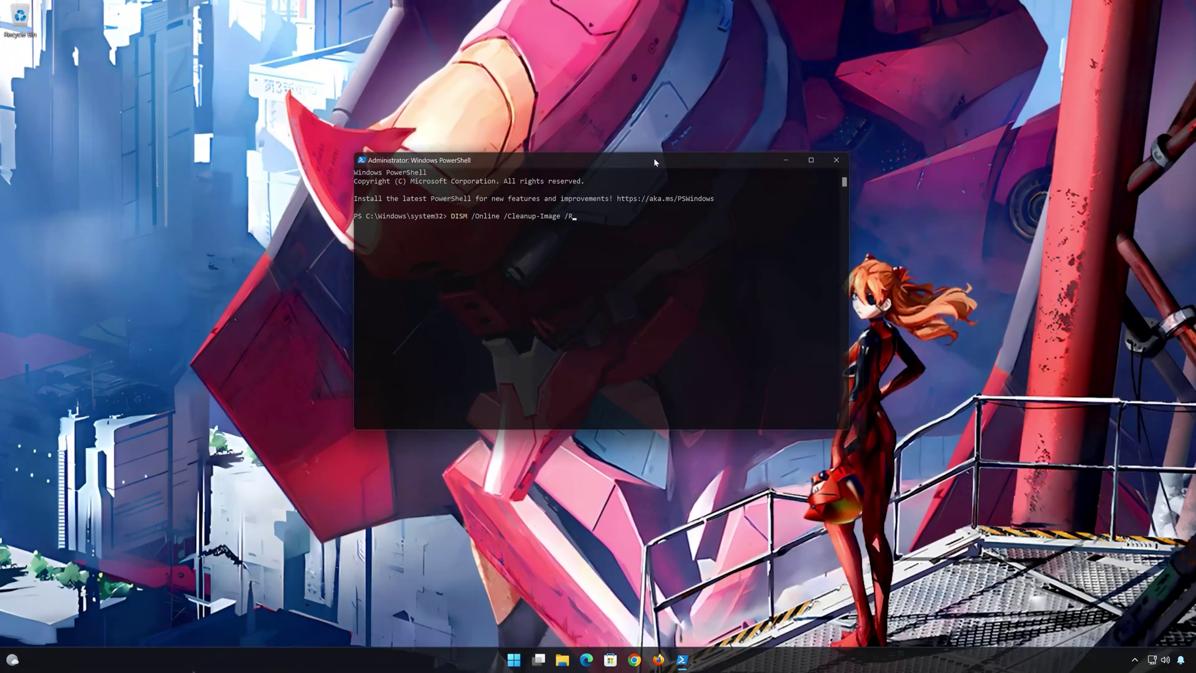
pyautogui.write('estoreH')
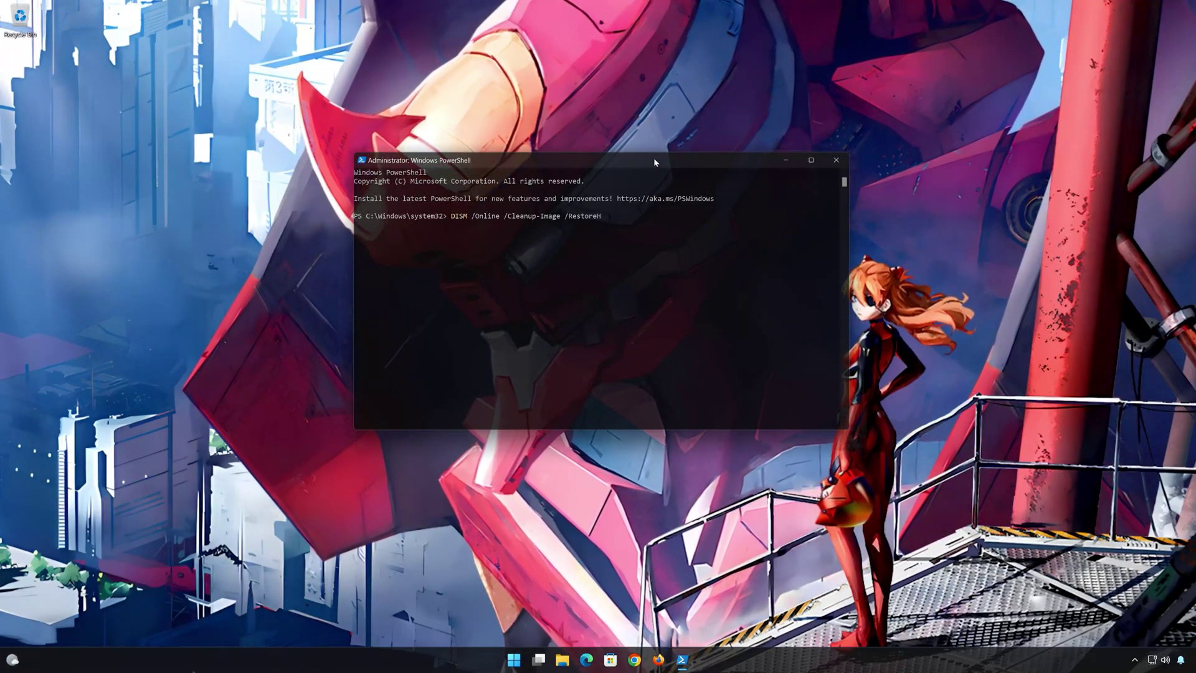
pyautogui.write('ealth')
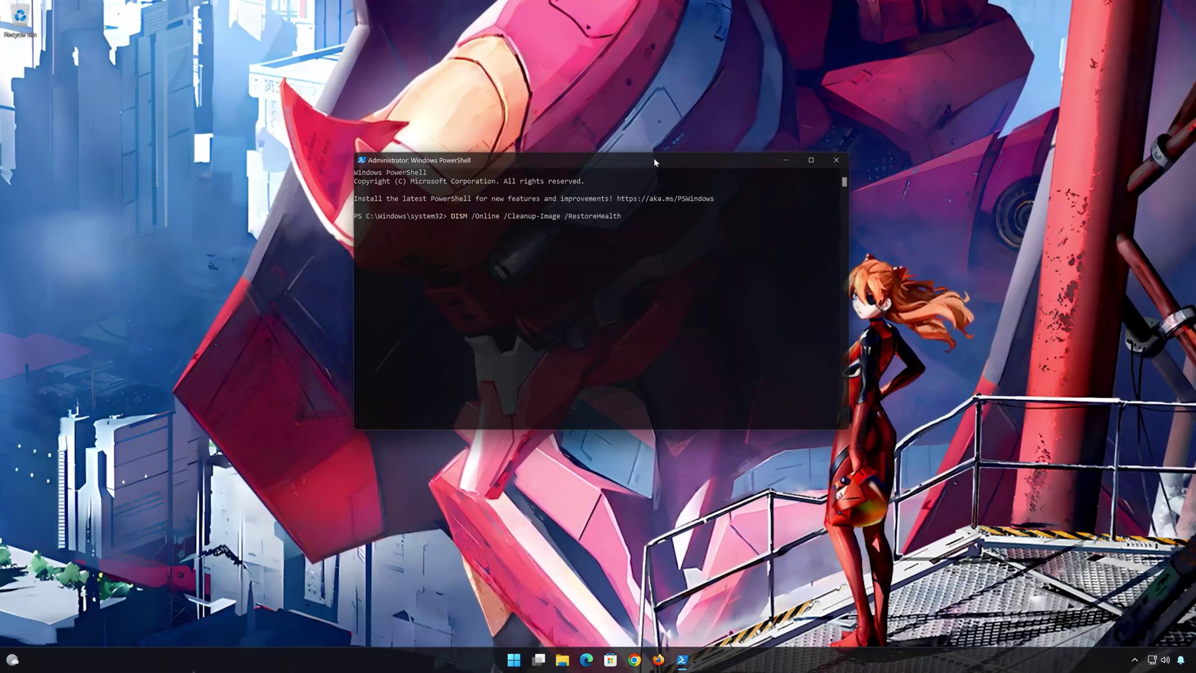
pyautogui.press('Return')
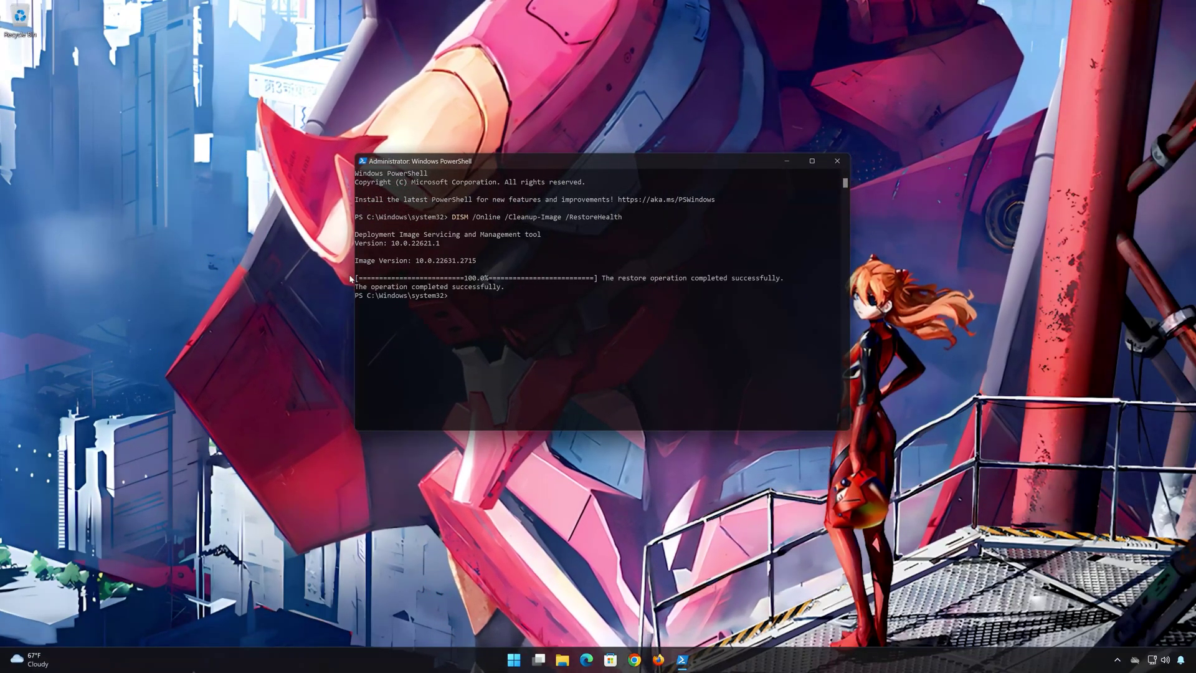
pyautogui.write('ex')
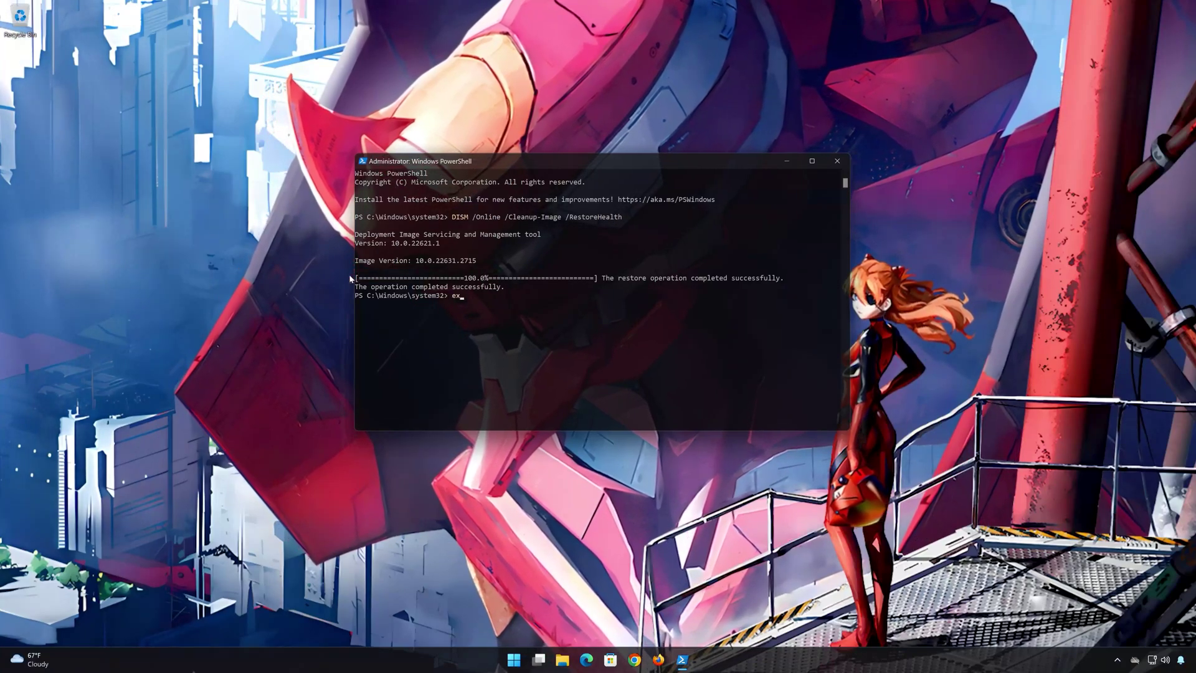
pyautogui.write('it')
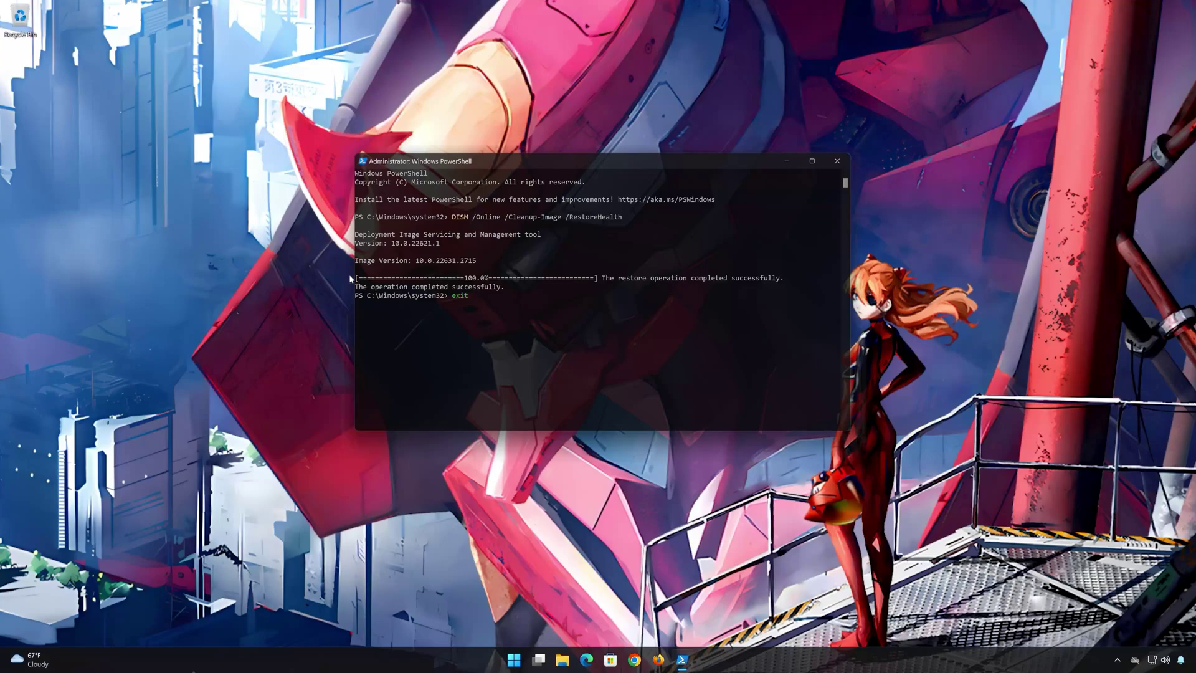
# Exit the administrator PowerShell session.
pyautogui.press('Return')
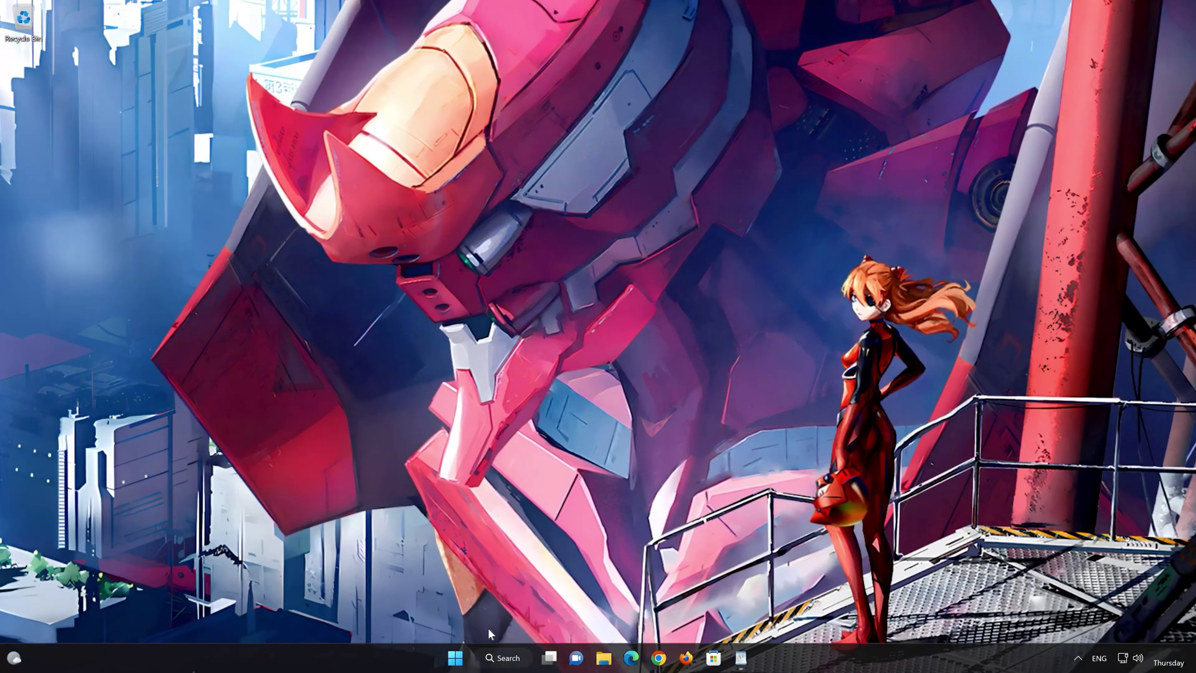
# Launch Notepad and copy all the reset commands from the WordPad document.
pyautogui.click(455, 658)
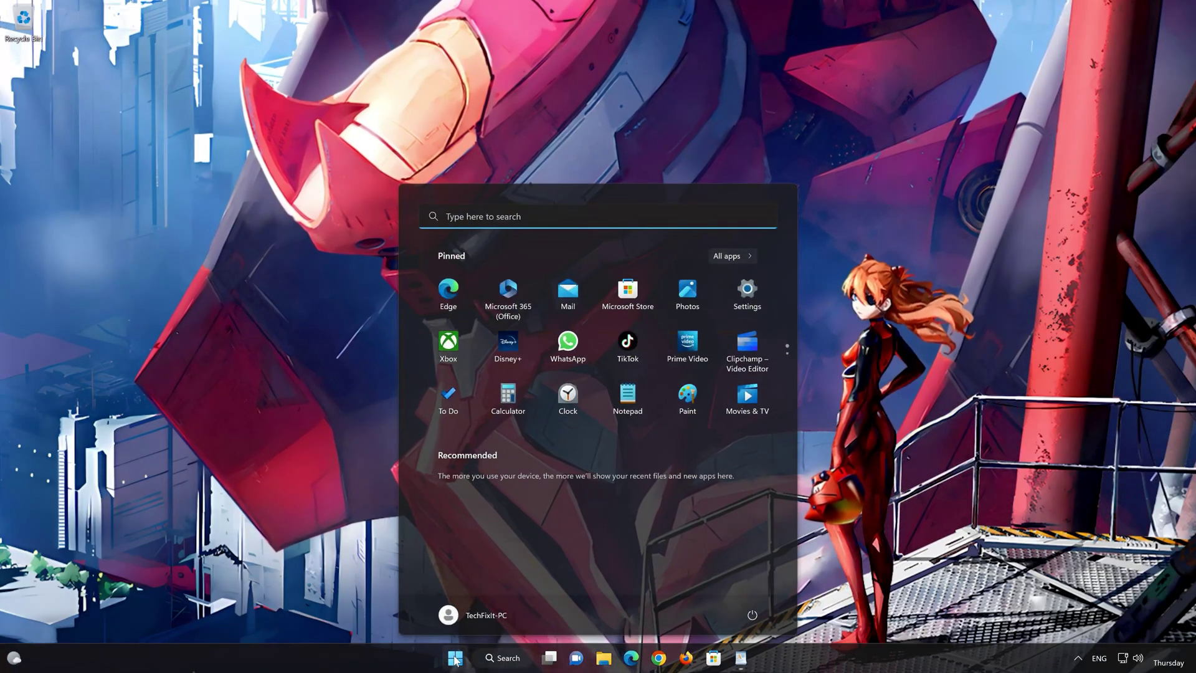
pyautogui.write('not')
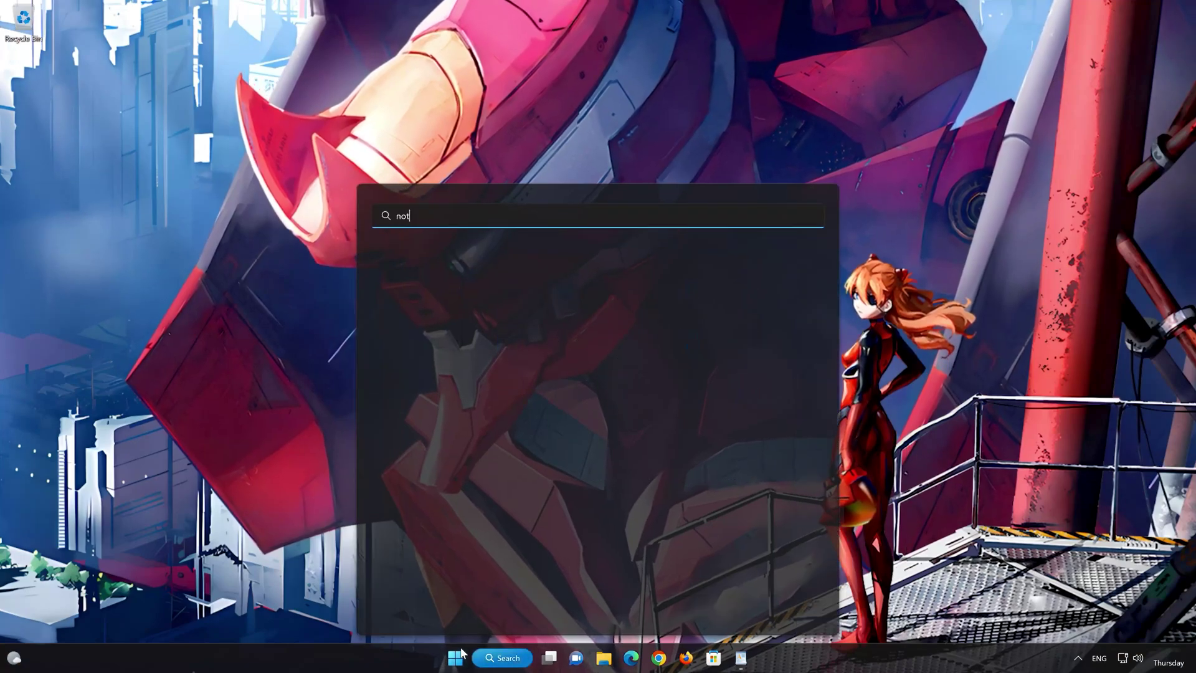
pyautogui.write('epad')
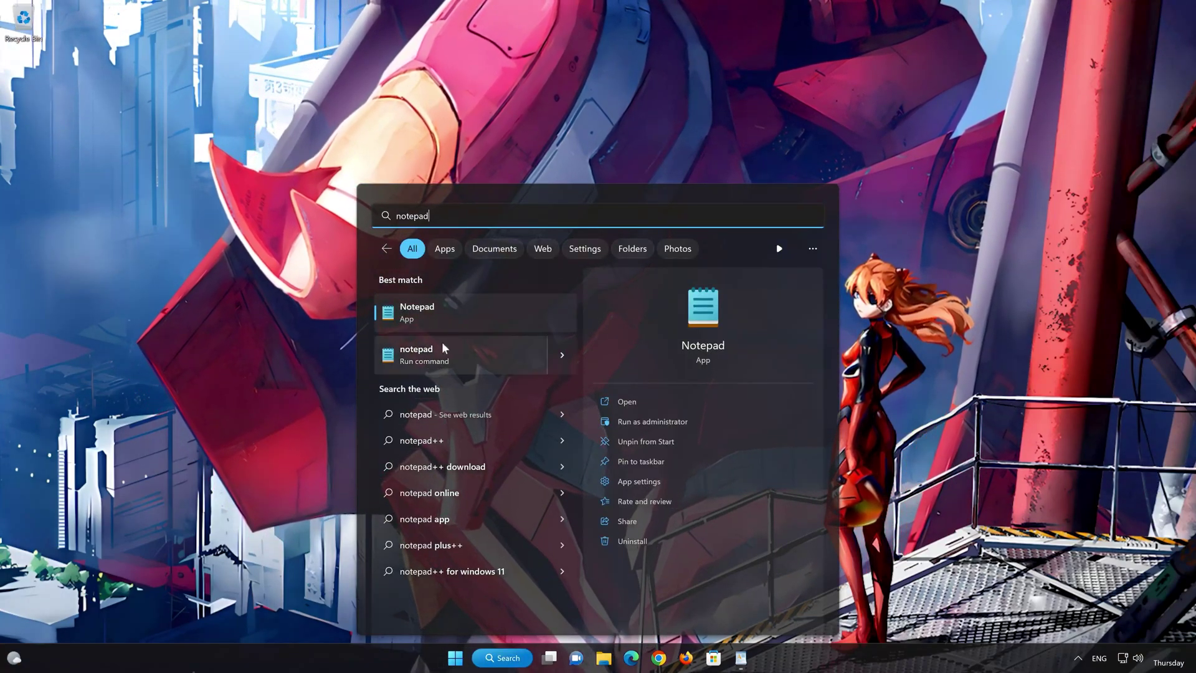
pyautogui.click(474, 311)
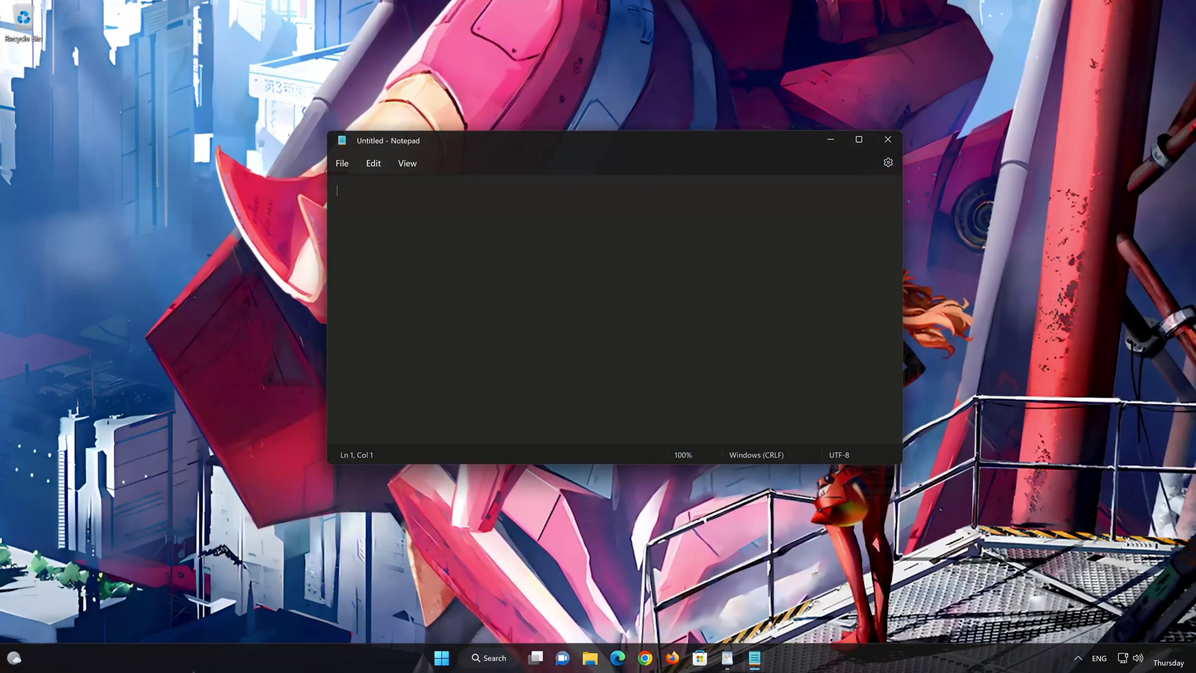
pyautogui.click(722, 648)
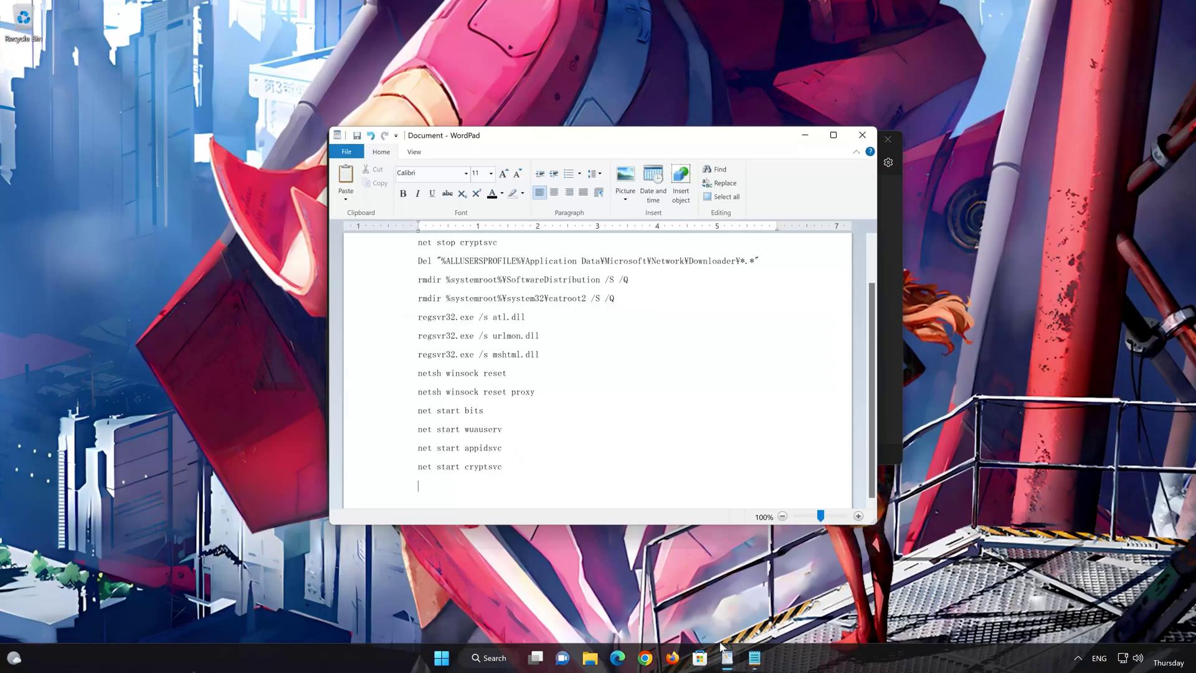
pyautogui.hotkey('ctrl', 'a')
pyautogui.scroll(1, 433, 271)
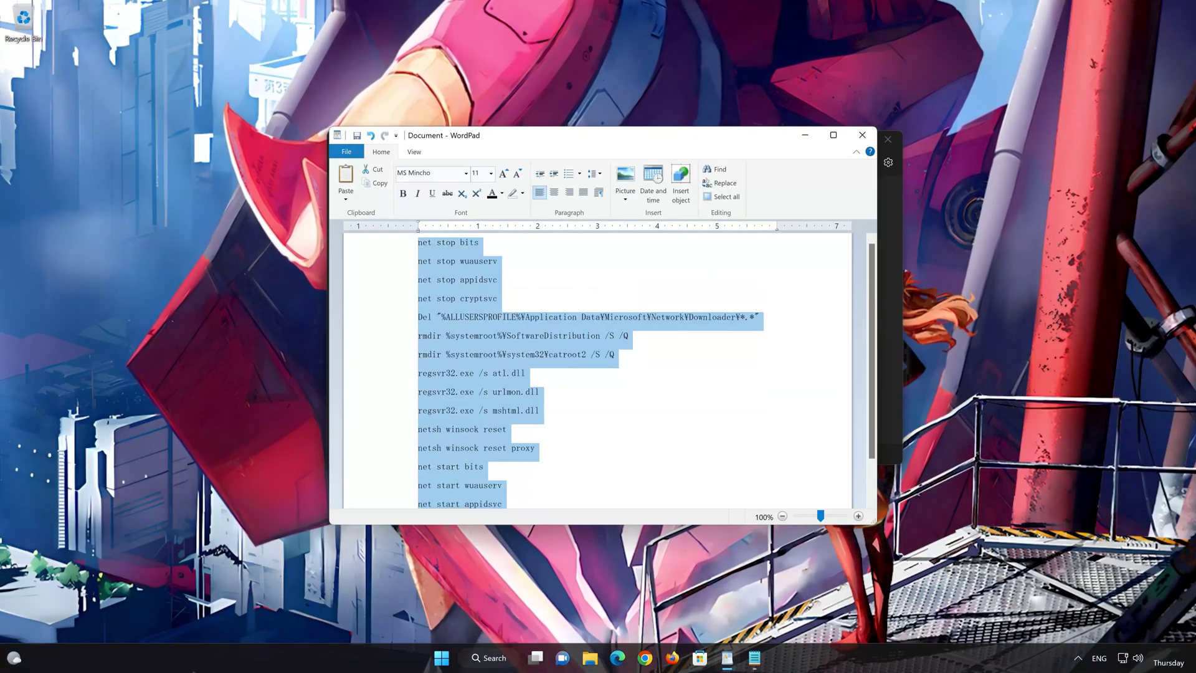
pyautogui.rightClick(431, 254)
pyautogui.click(457, 275)
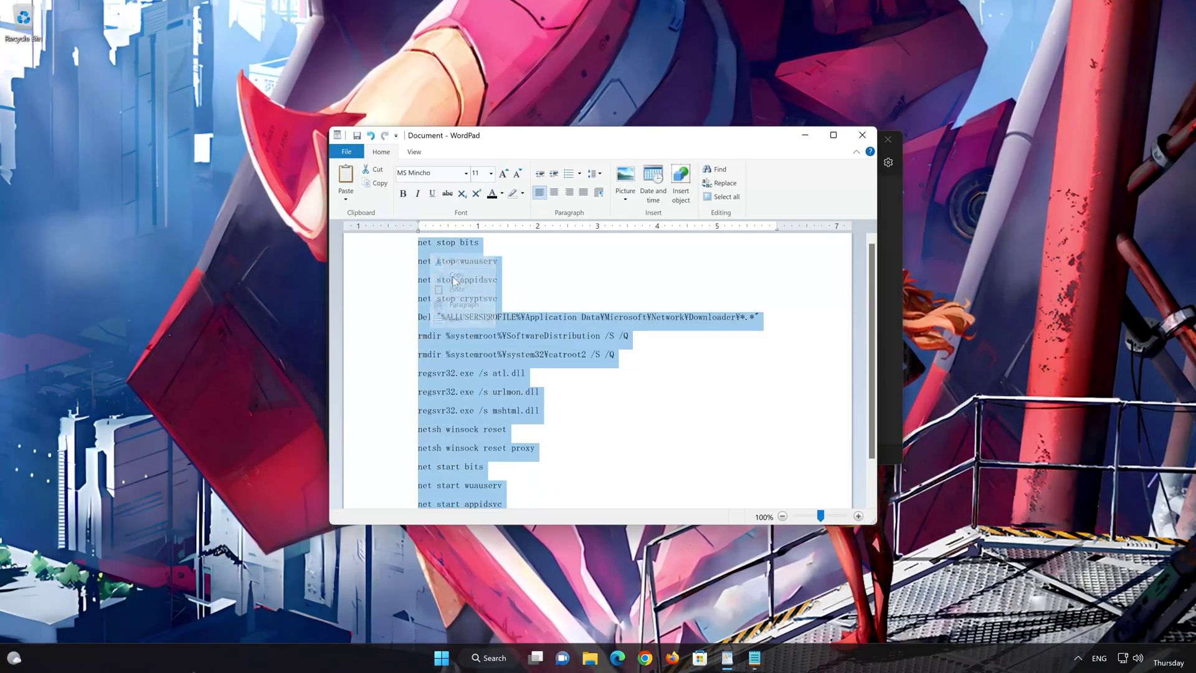
pyautogui.click(804, 136)
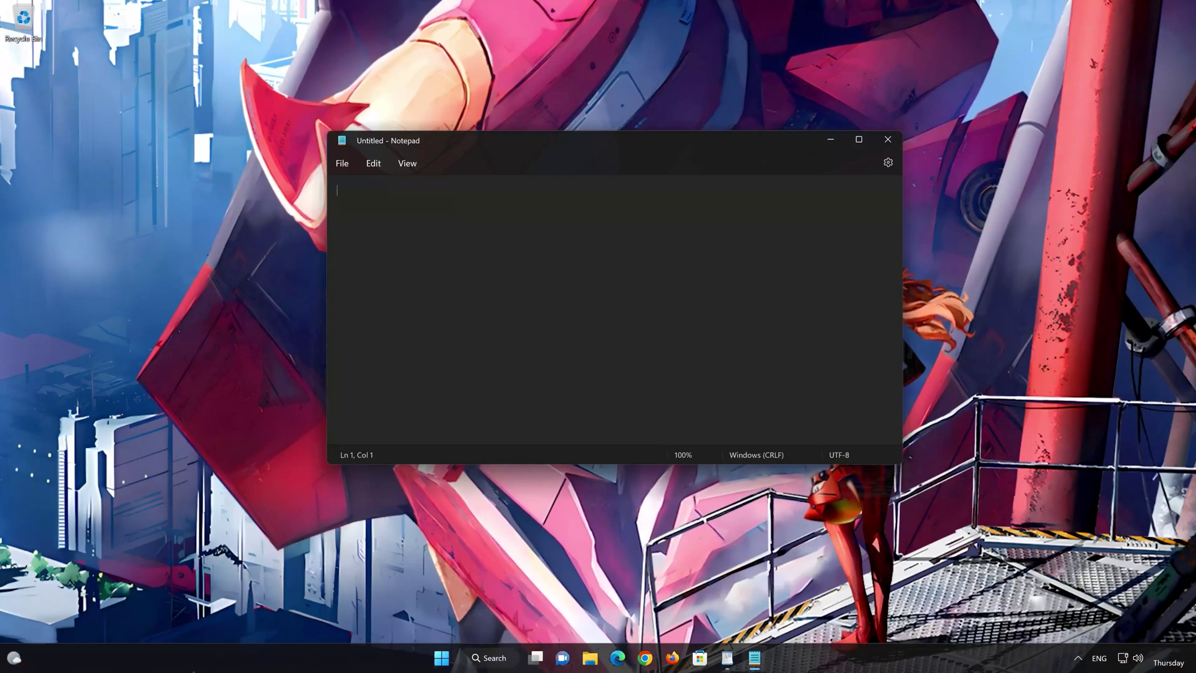
pyautogui.rightClick(381, 212)
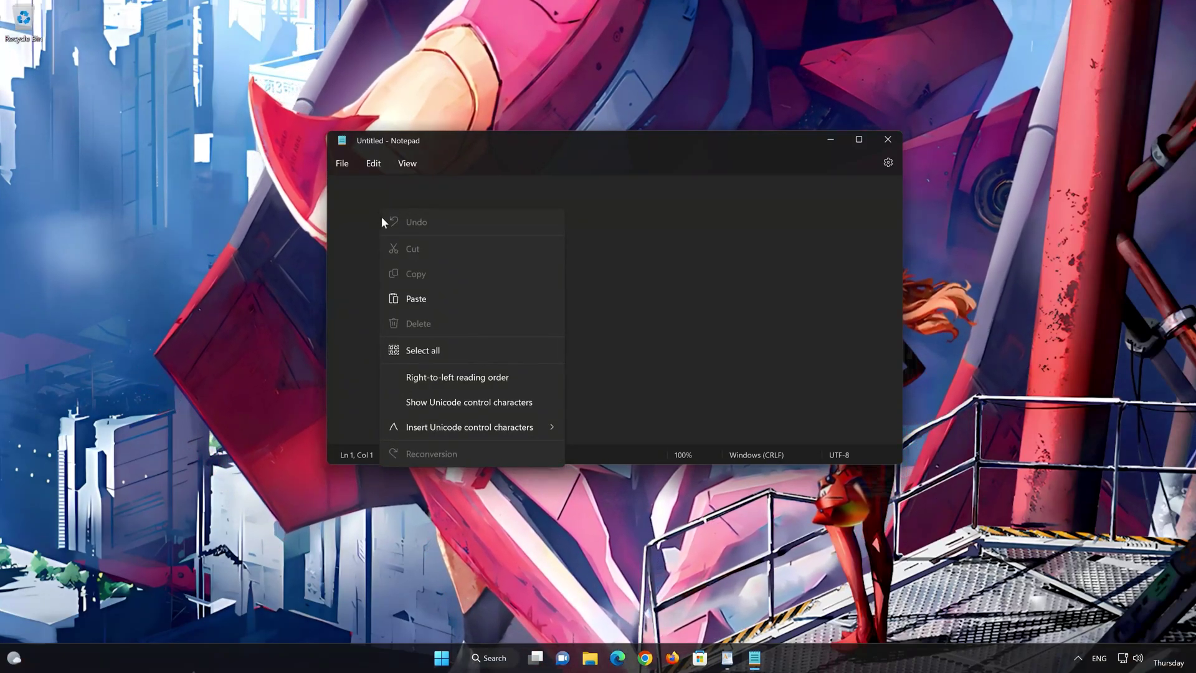
# Paste the commands, save them to the Desktop as FIX.BAT (All files type), and close Notepad.
pyautogui.click(442, 299)
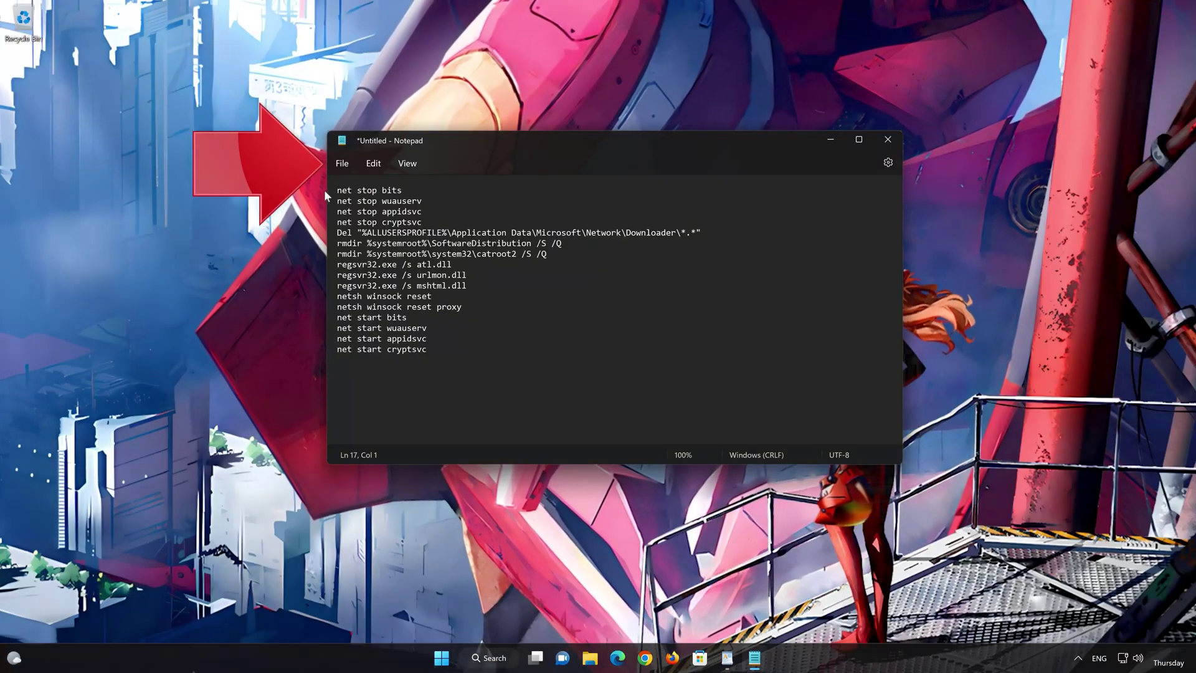
pyautogui.click(343, 167)
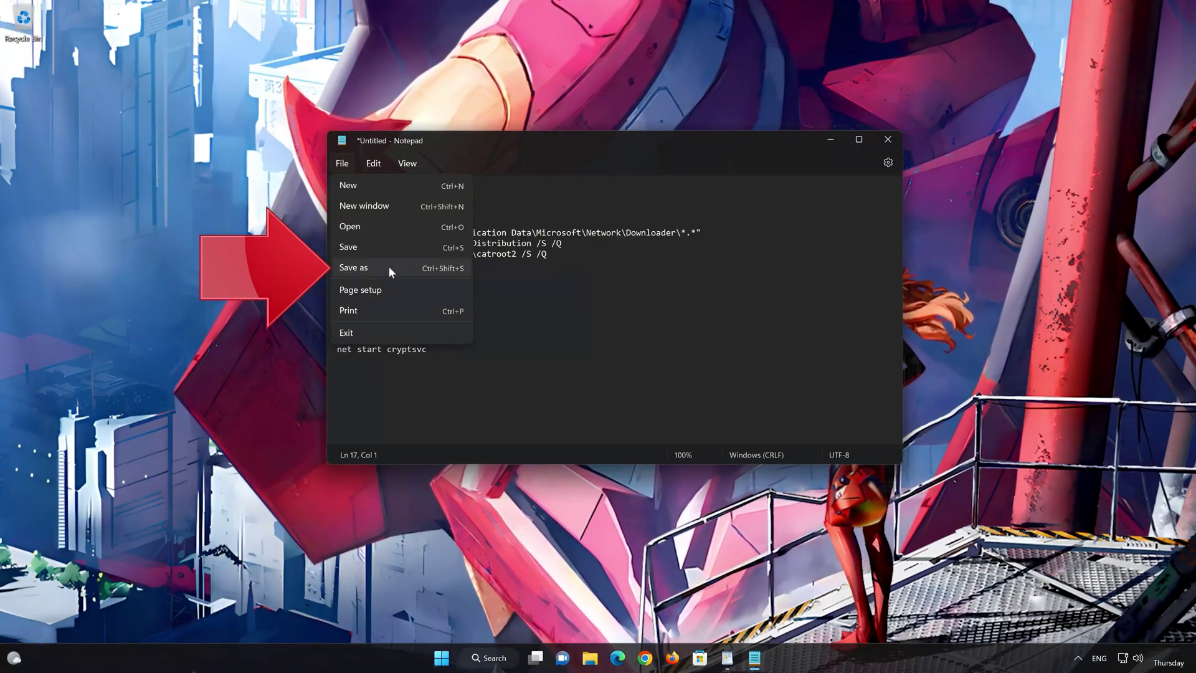
pyautogui.click(389, 267)
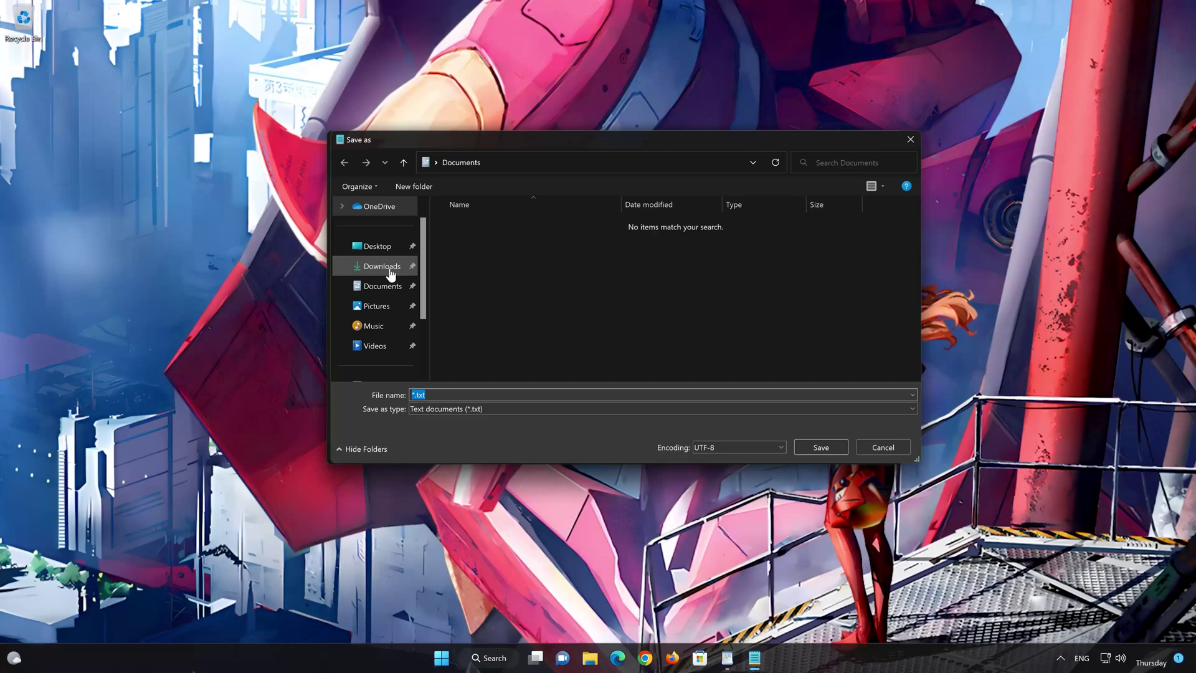
pyautogui.click(433, 409)
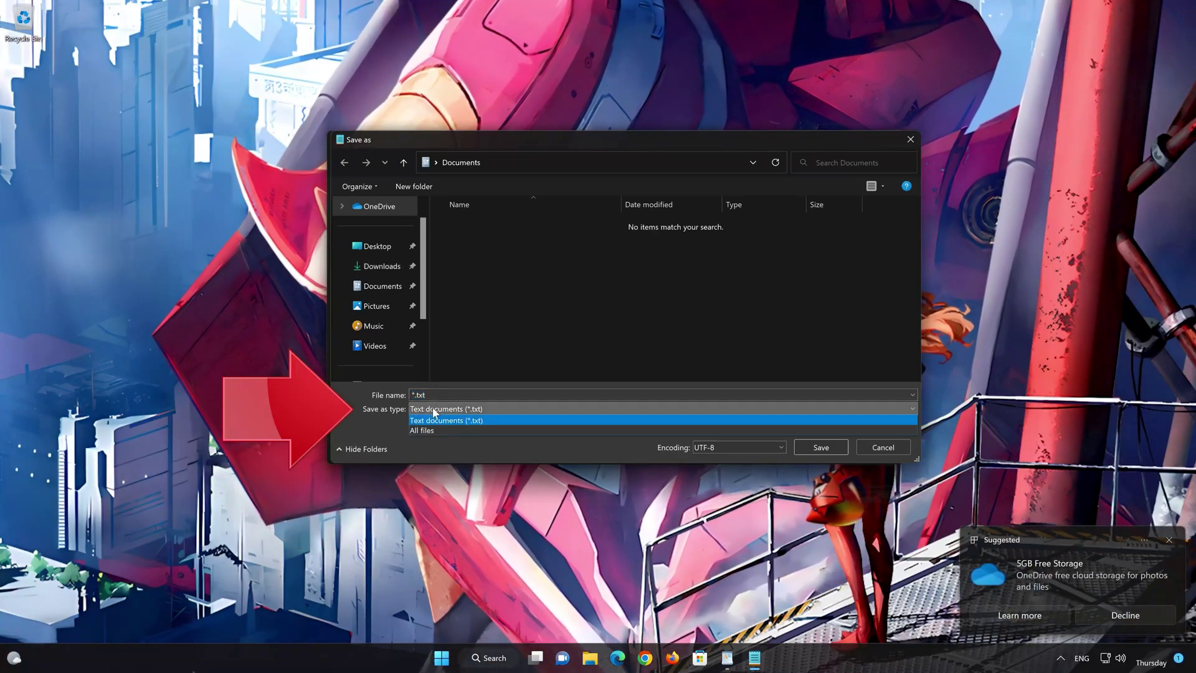
pyautogui.click(458, 429)
pyautogui.write('FIXBA')
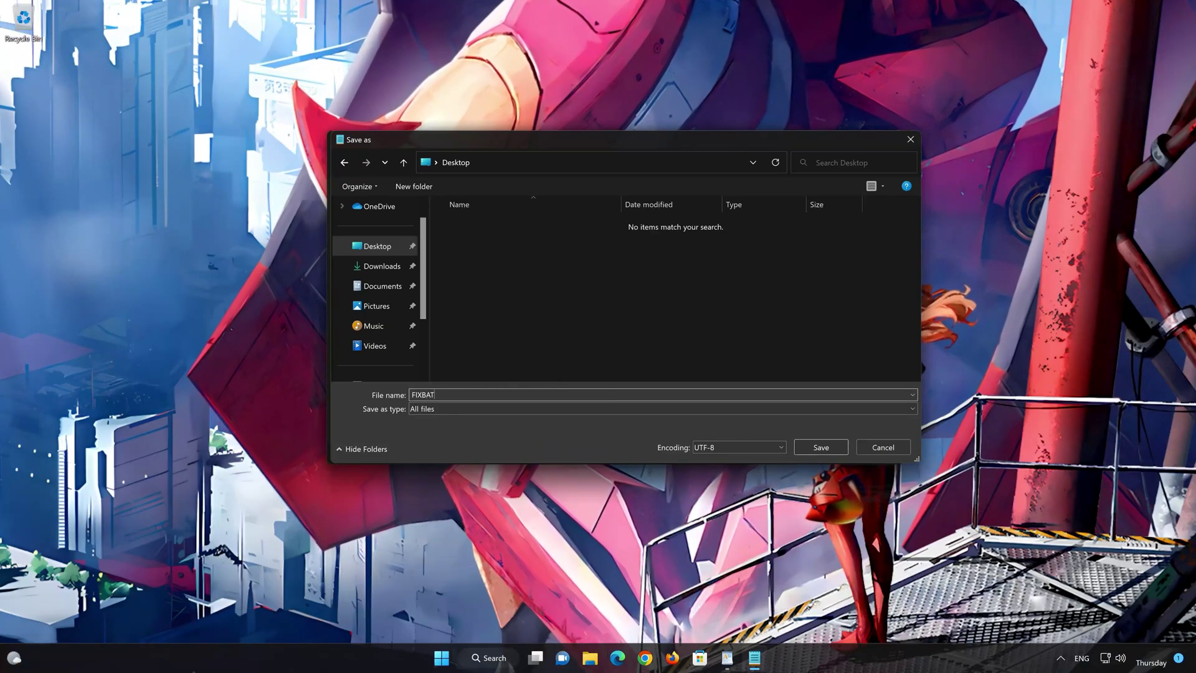
pyautogui.write('.')
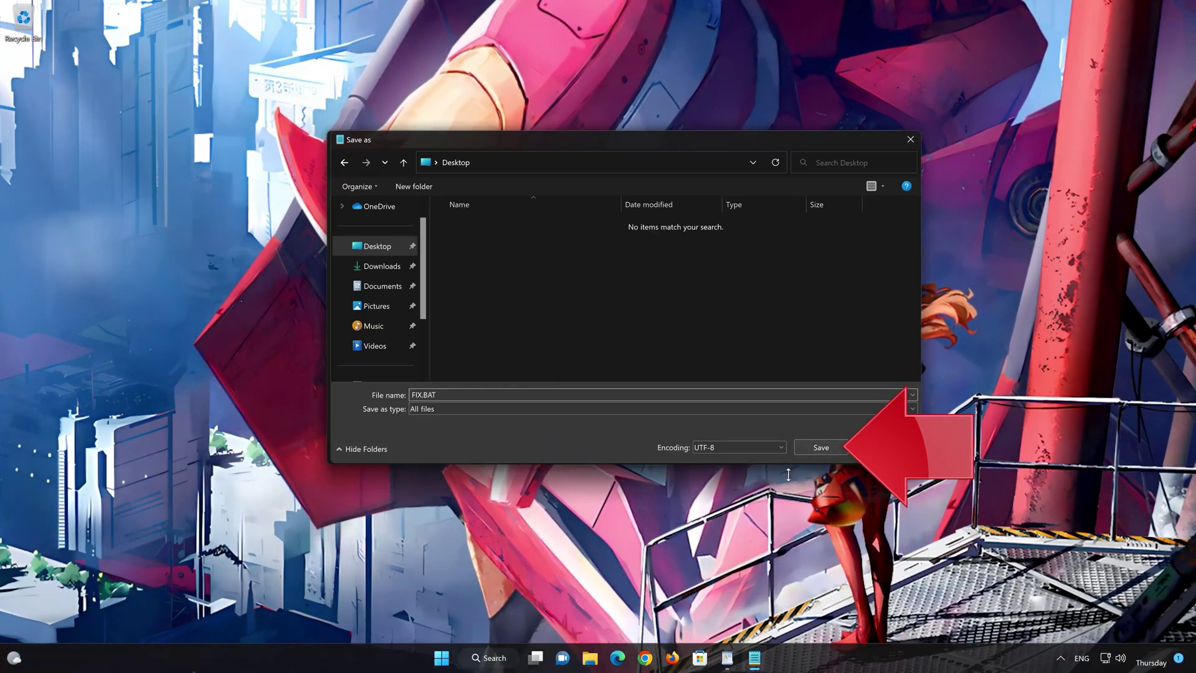
pyautogui.click(825, 450)
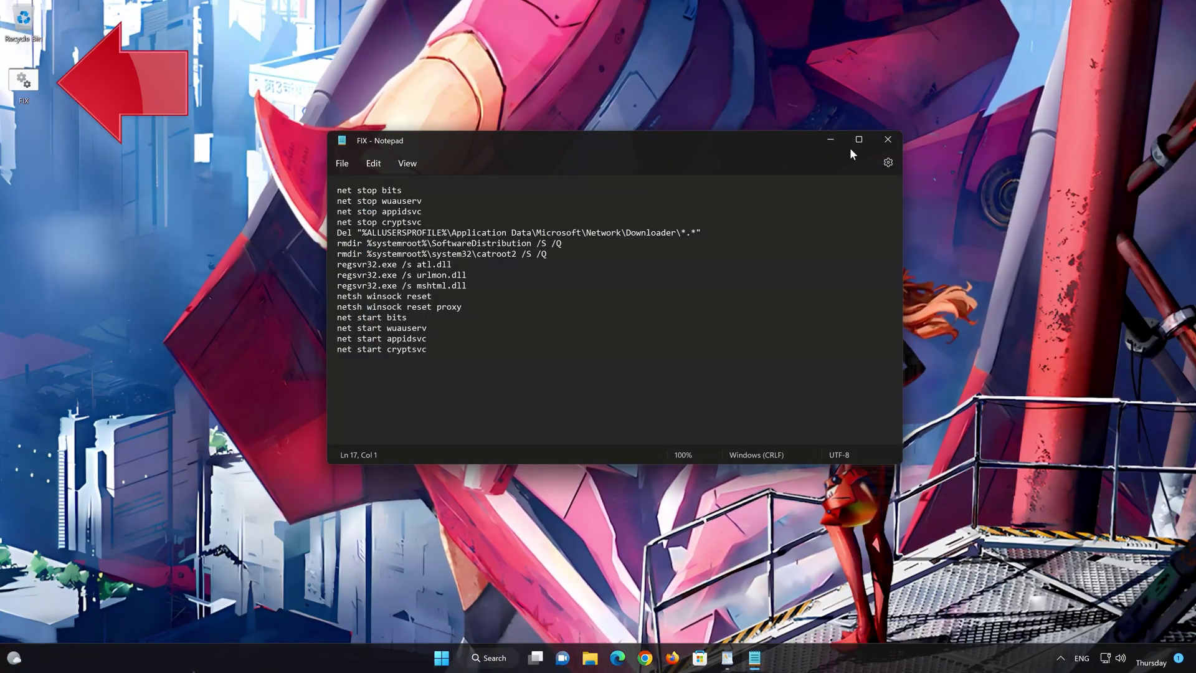
pyautogui.click(885, 143)
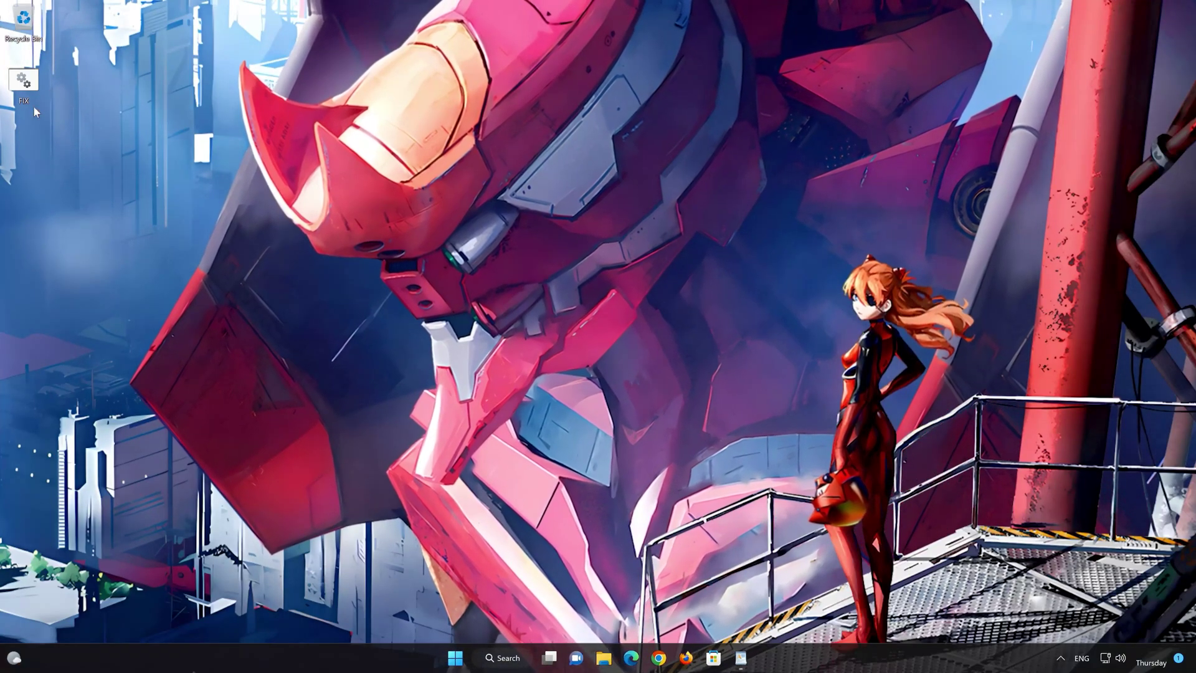
# Run FIX.BAT as administrator, confirming the service-stop and file-deletion prompts.
pyautogui.rightClick(28, 90)
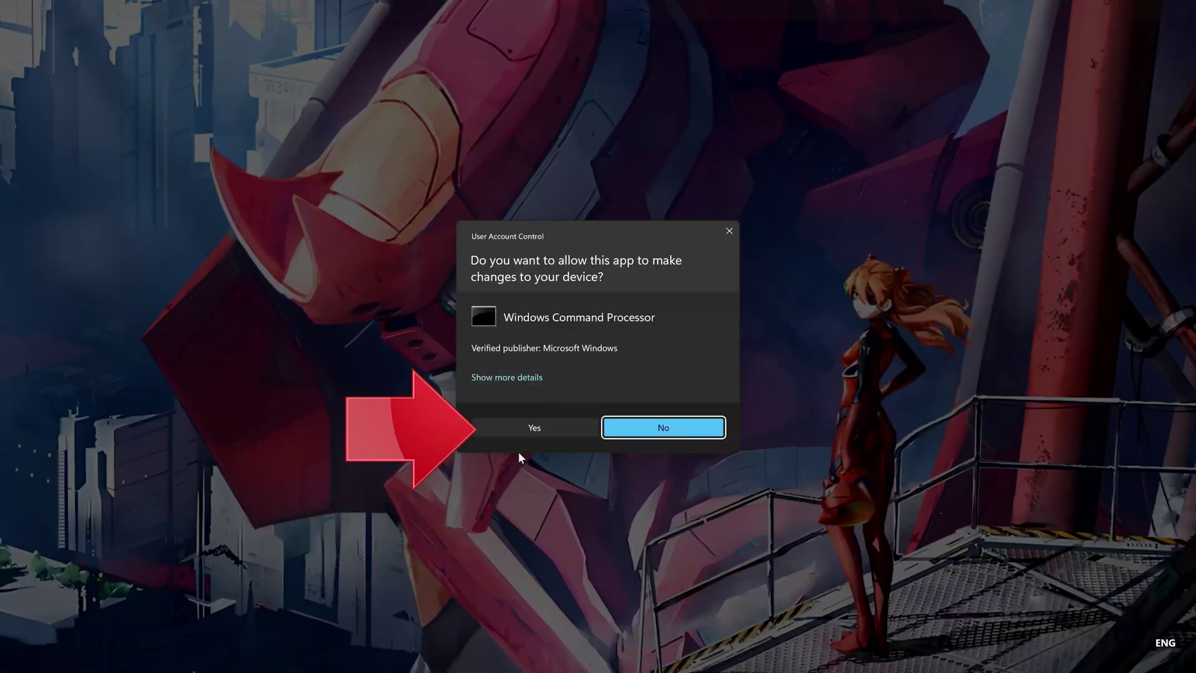
pyautogui.click(540, 429)
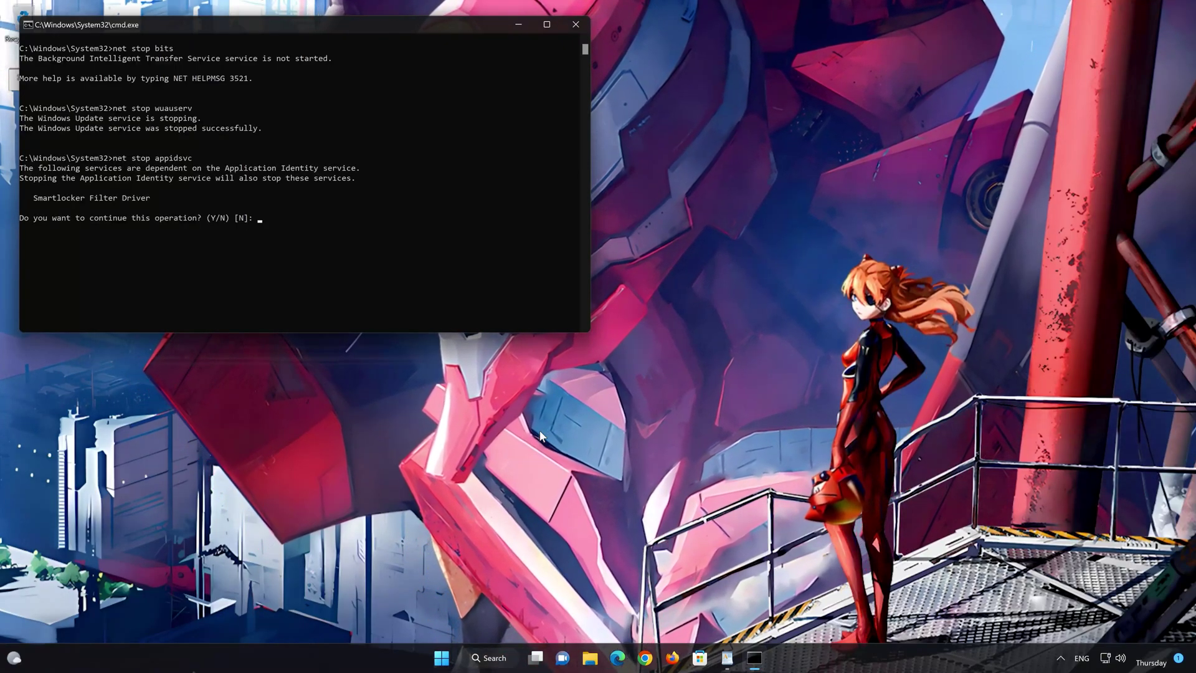
pyautogui.write('Y')
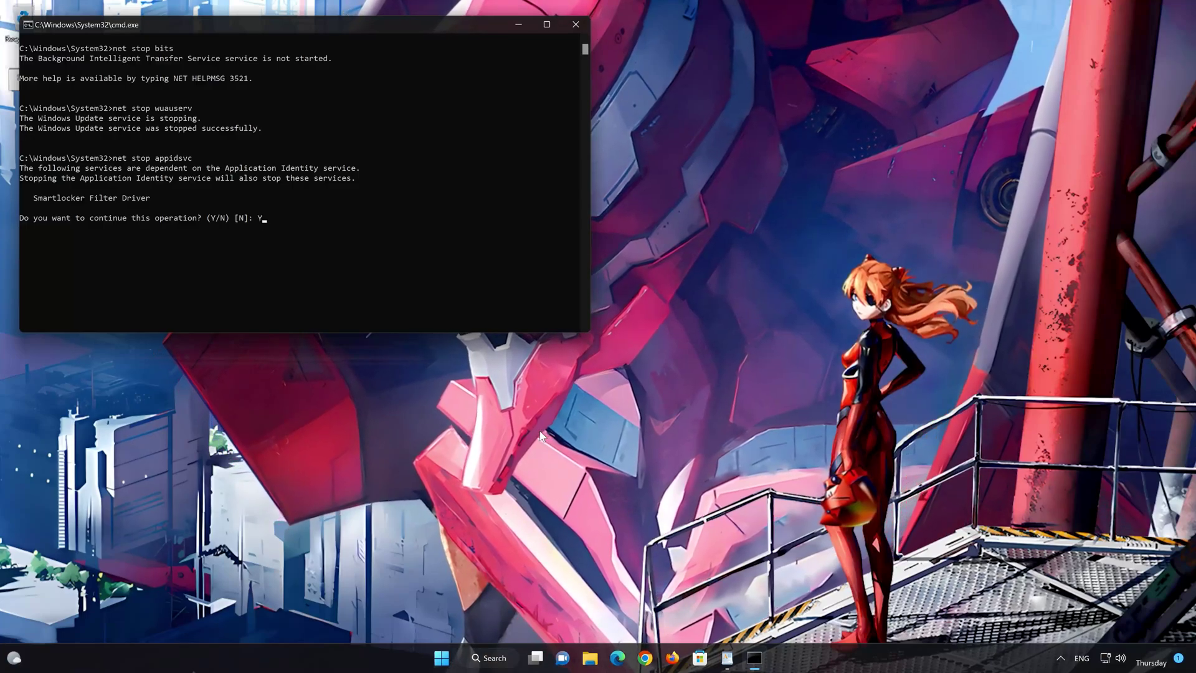
pyautogui.press('Return')
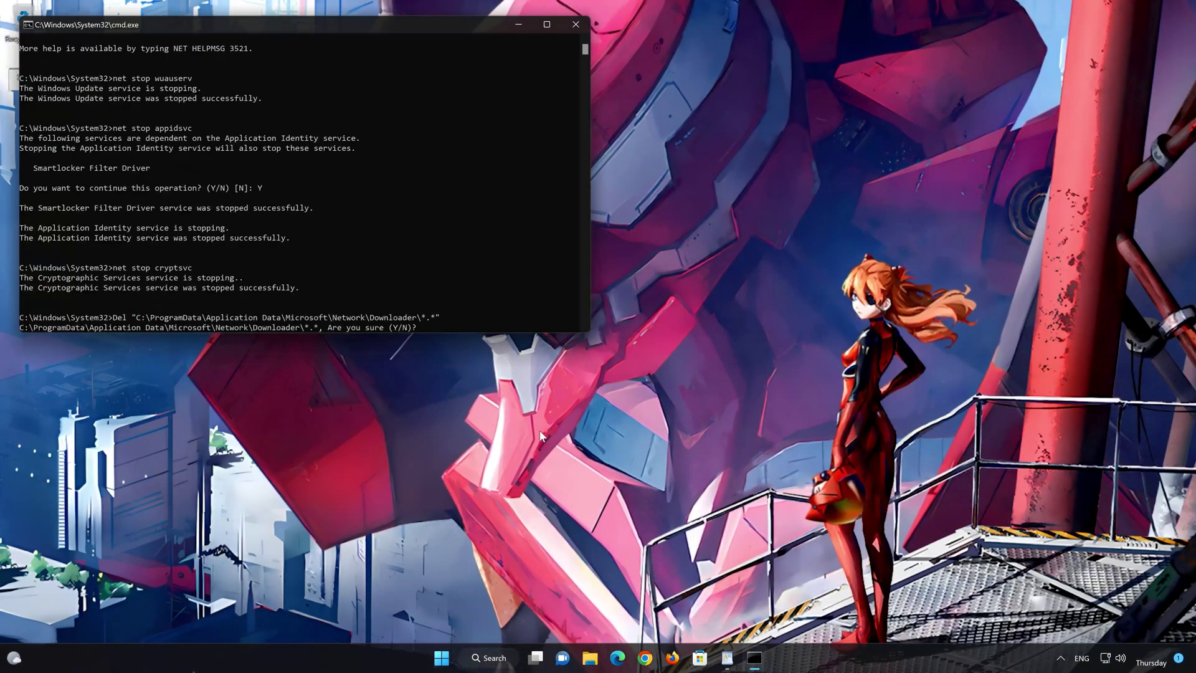
pyautogui.write('Y')
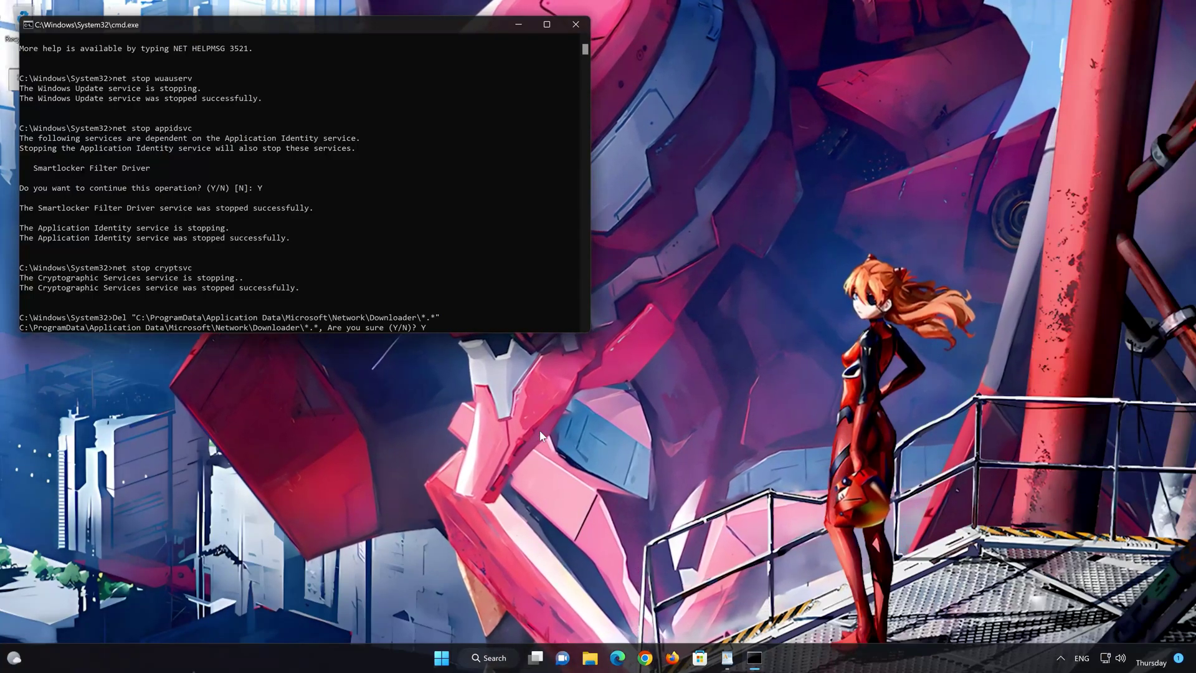
pyautogui.press('Return')
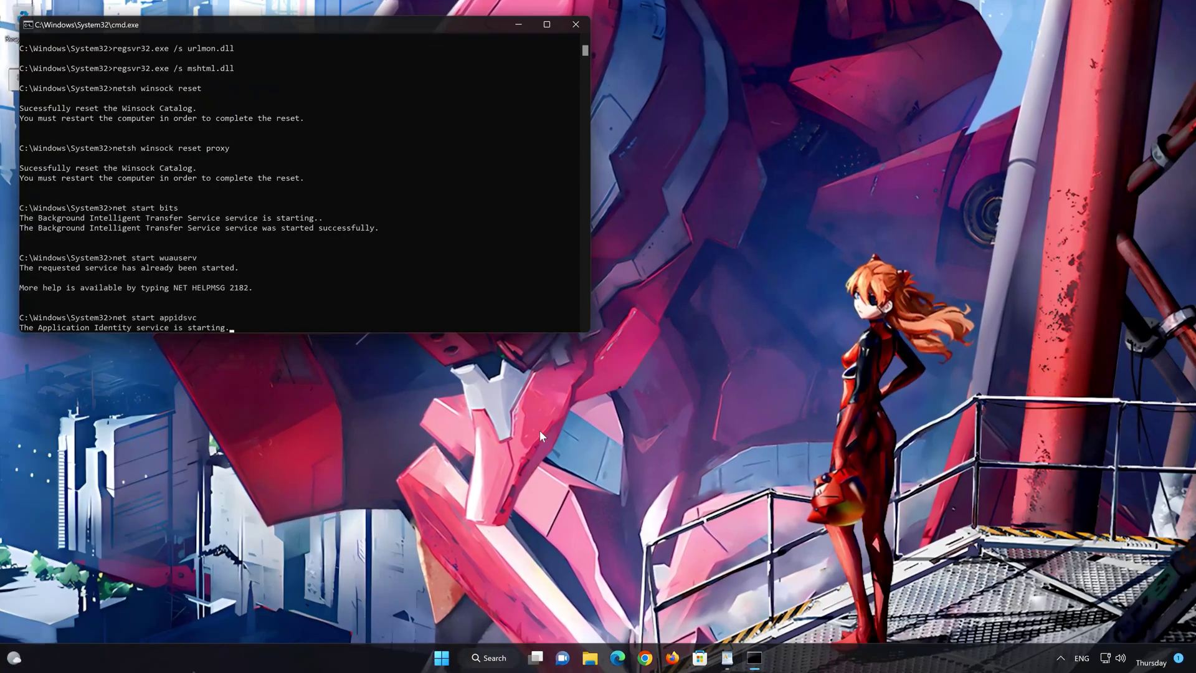
# Close the script window and the WordPad document without saving.
pyautogui.click(752, 652)
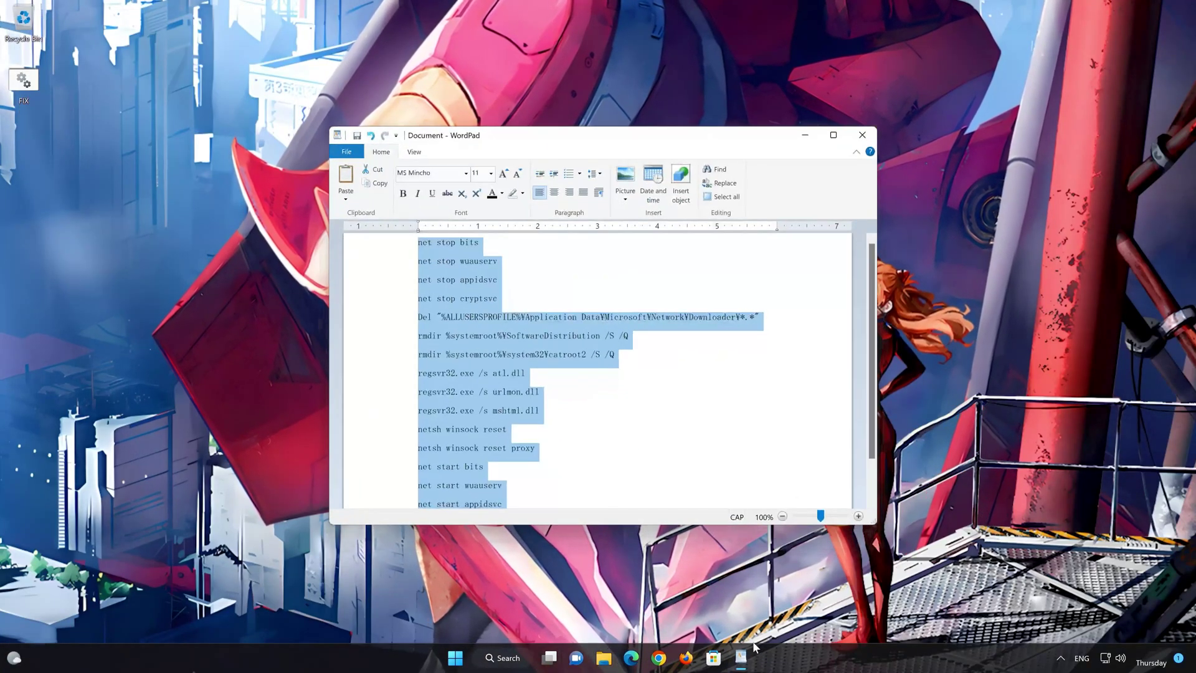
pyautogui.click(861, 135)
pyautogui.click(623, 336)
# Restart the PC from the Start menu power options.
pyautogui.click(469, 658)
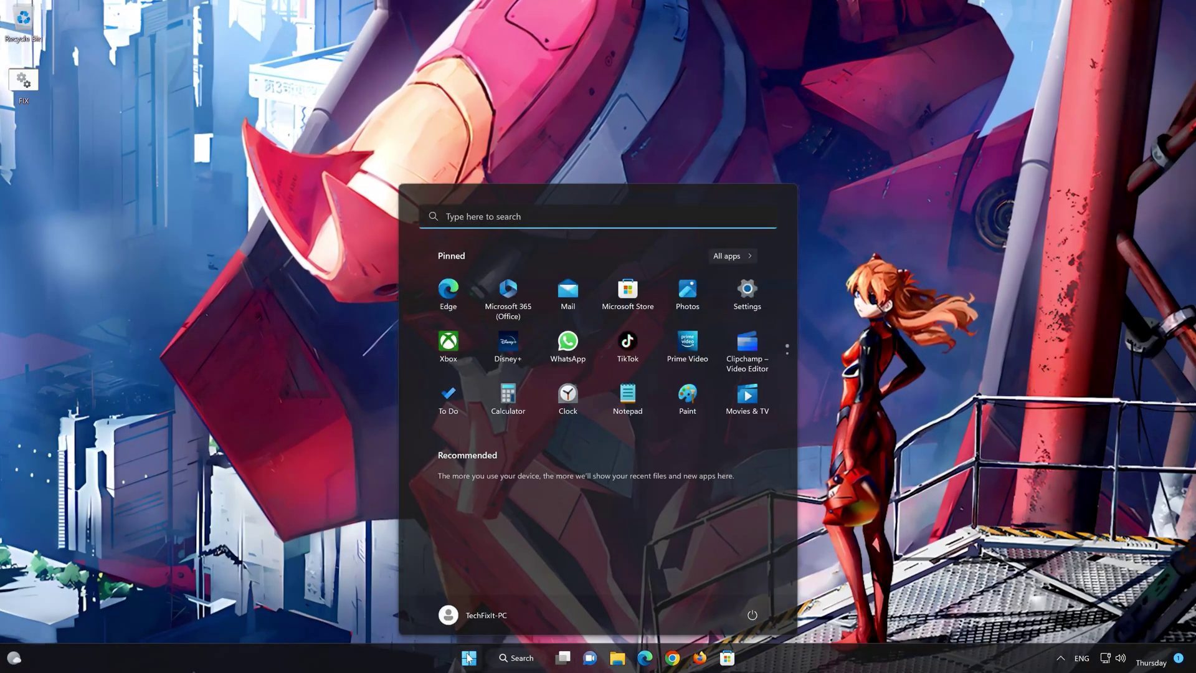
pyautogui.click(753, 615)
pyautogui.click(754, 588)
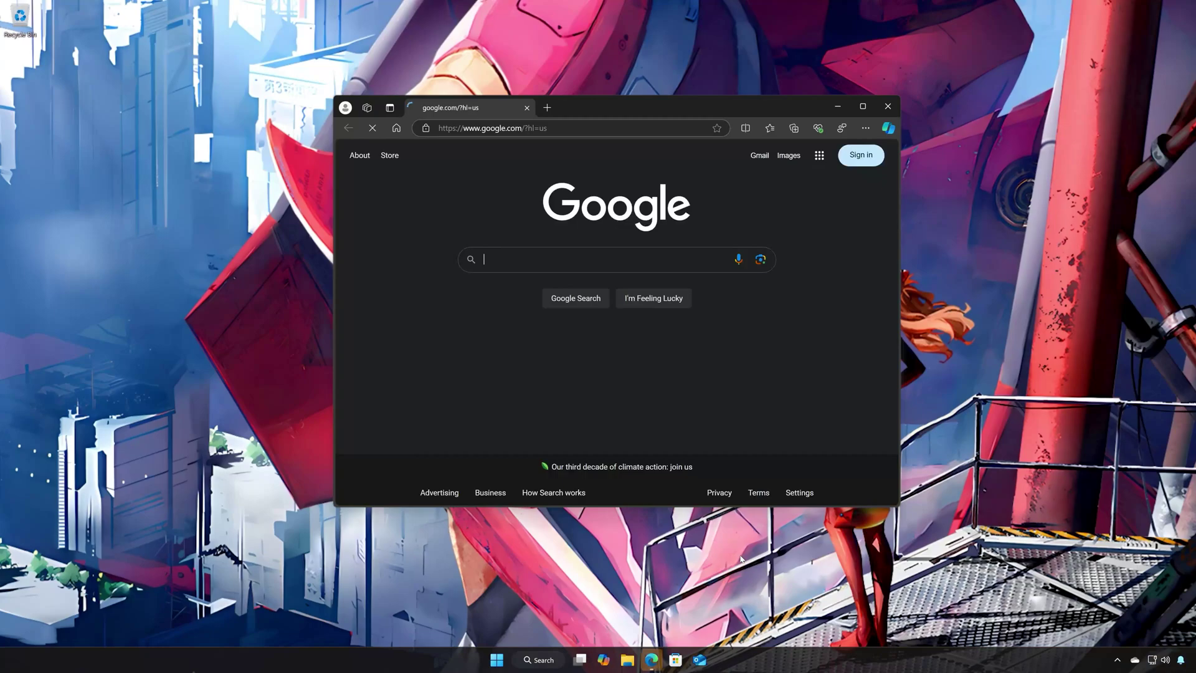
# Paste the Download Windows 11 page address, download mediacreationtool.exe, and run it as administrator.
pyautogui.rightClick(567, 126)
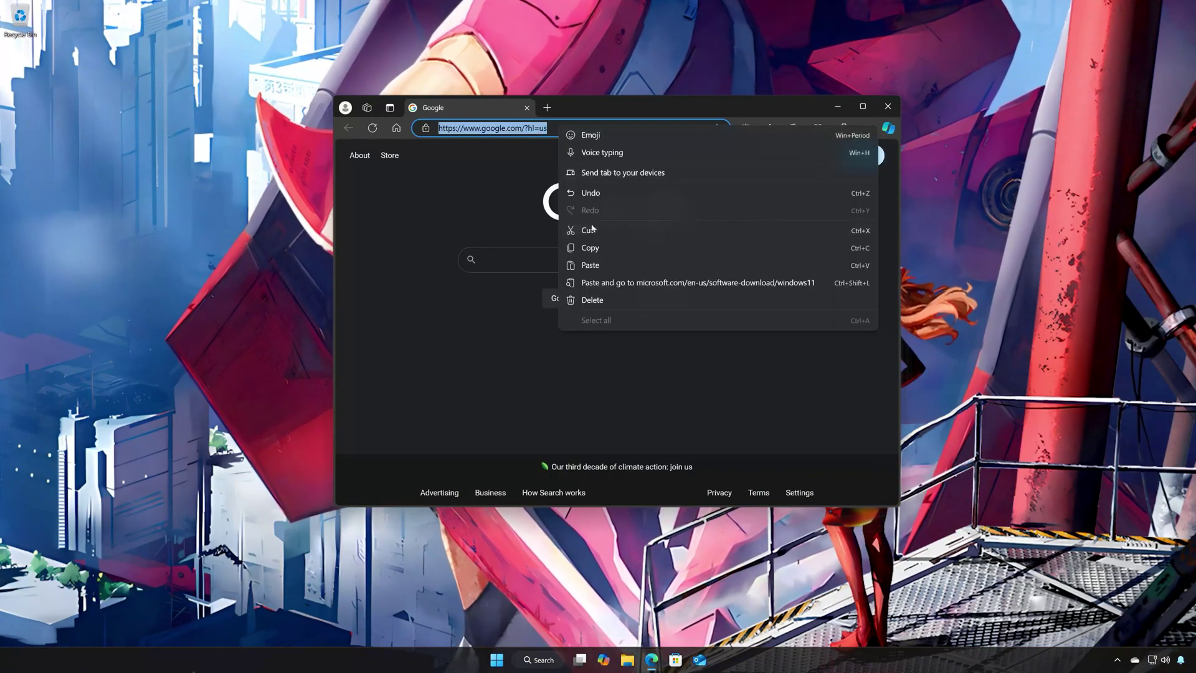
pyautogui.click(654, 283)
pyautogui.scroll(-3, 774, 225)
pyautogui.scroll(1, 774, 225)
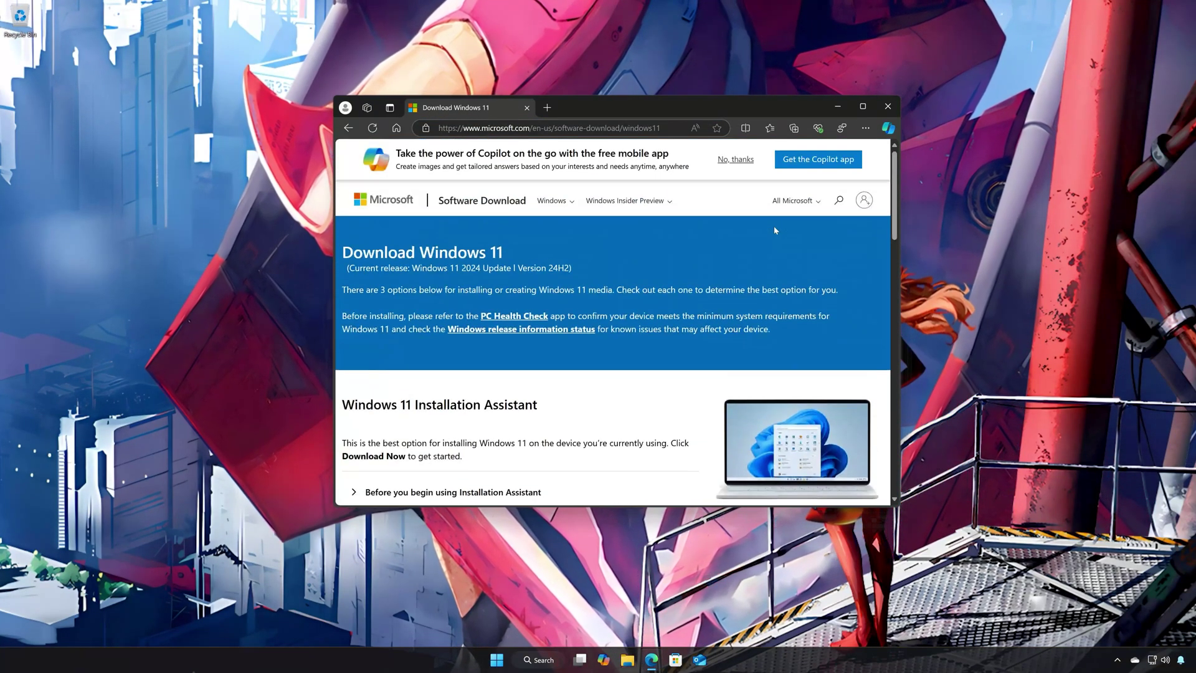
pyautogui.scroll(-1, 774, 225)
pyautogui.scroll(-1, 774, 226)
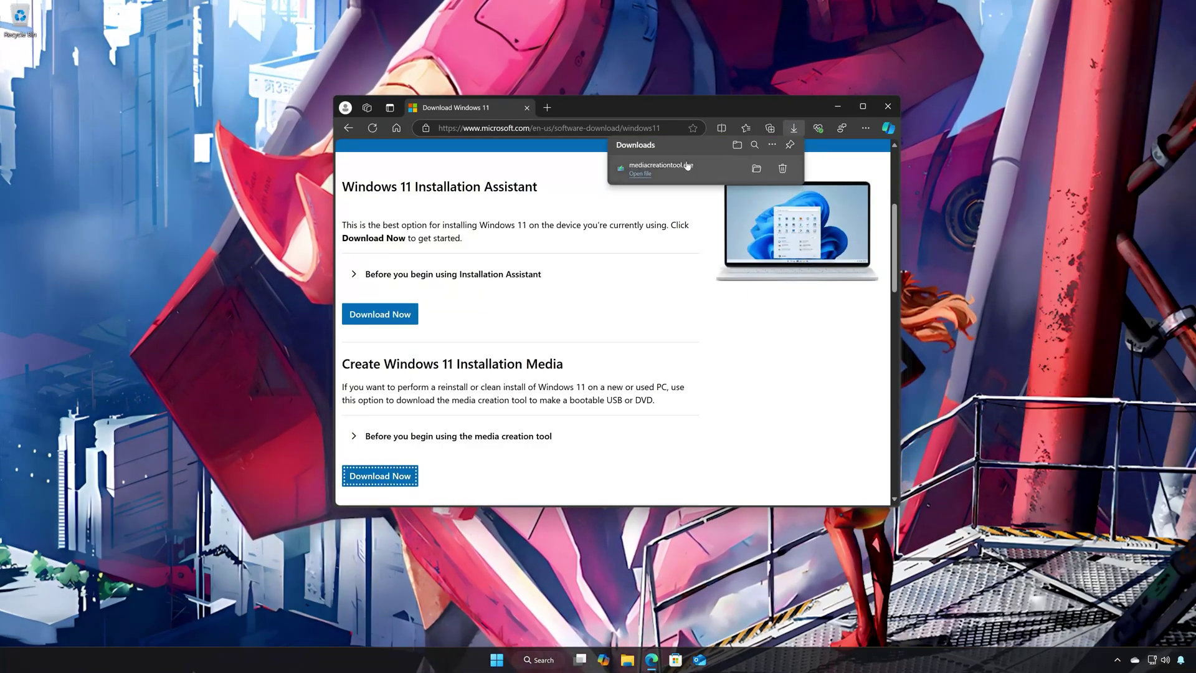
pyautogui.click(689, 172)
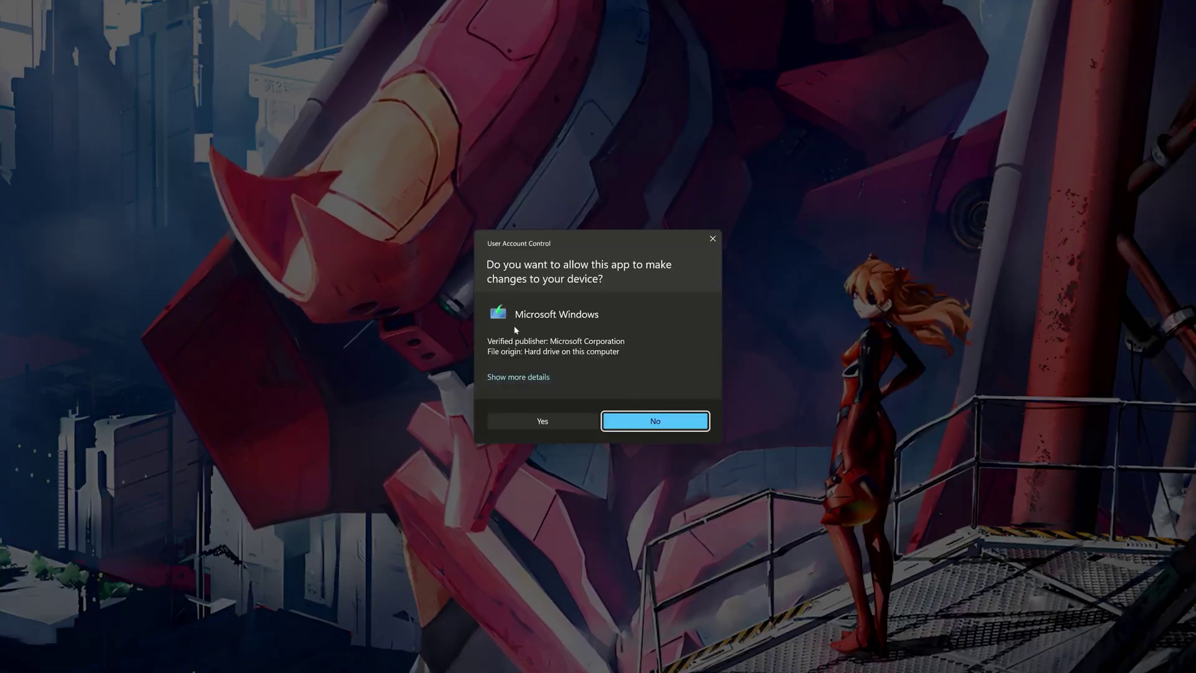
pyautogui.click(544, 423)
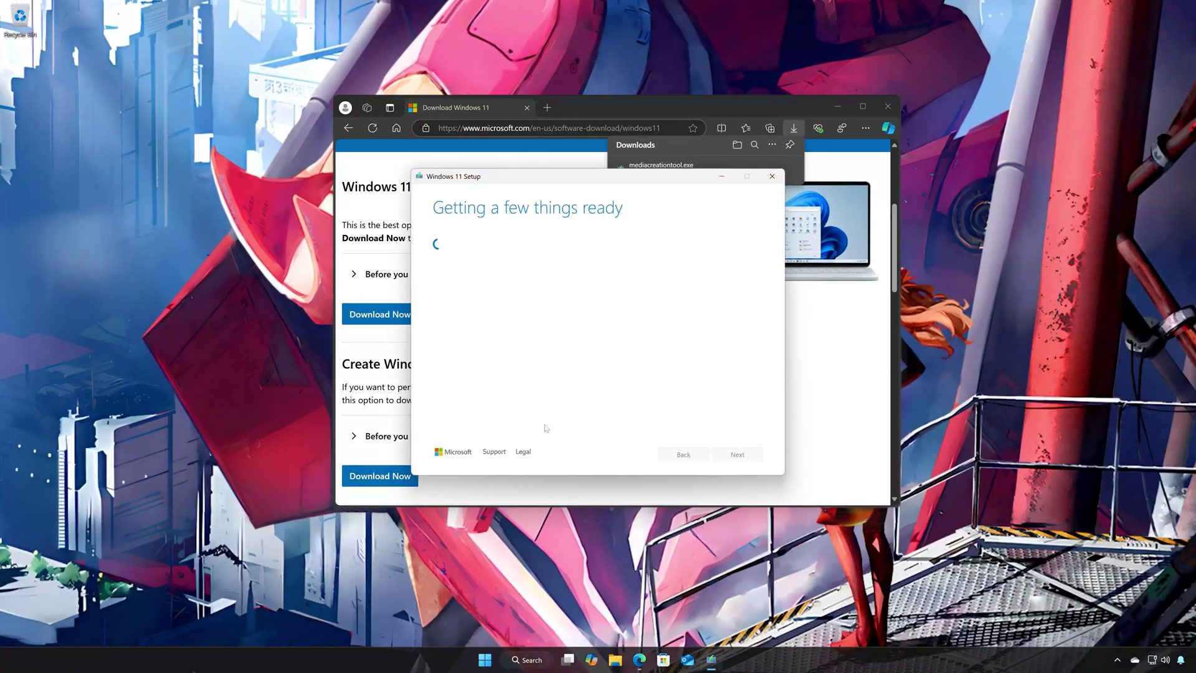
# Close Edge, accept the license, keep the recommended edition, and save a Windows 11 ISO to the Desktop.
pyautogui.click(894, 107)
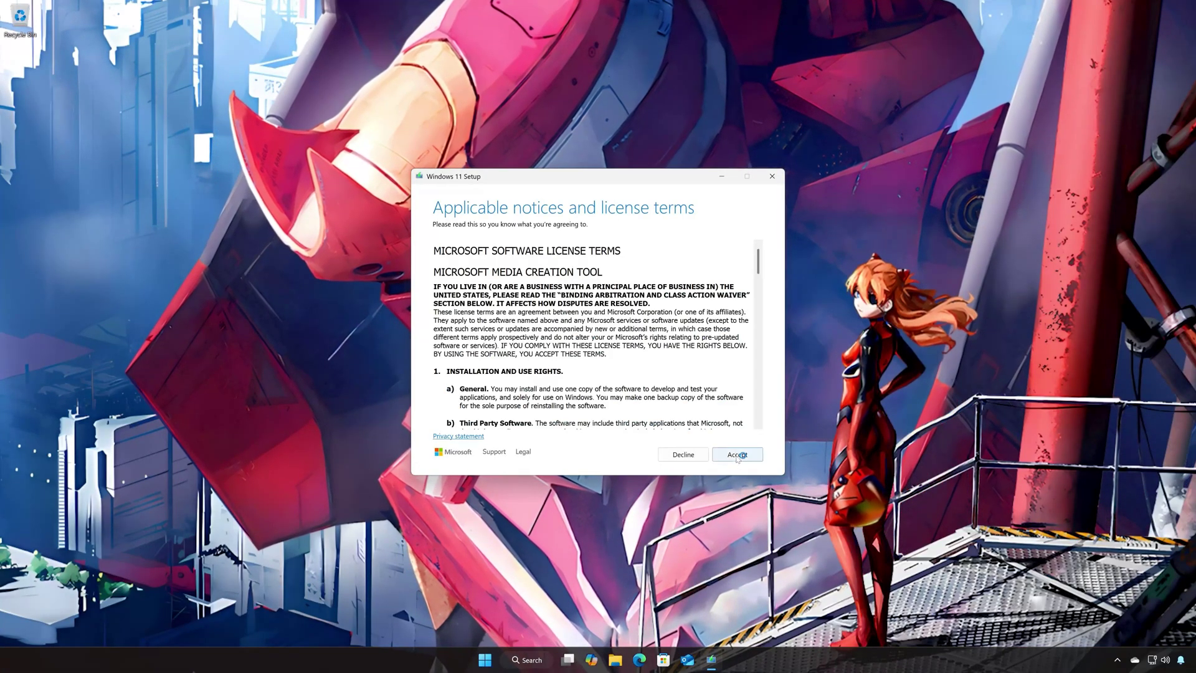
pyautogui.click(739, 456)
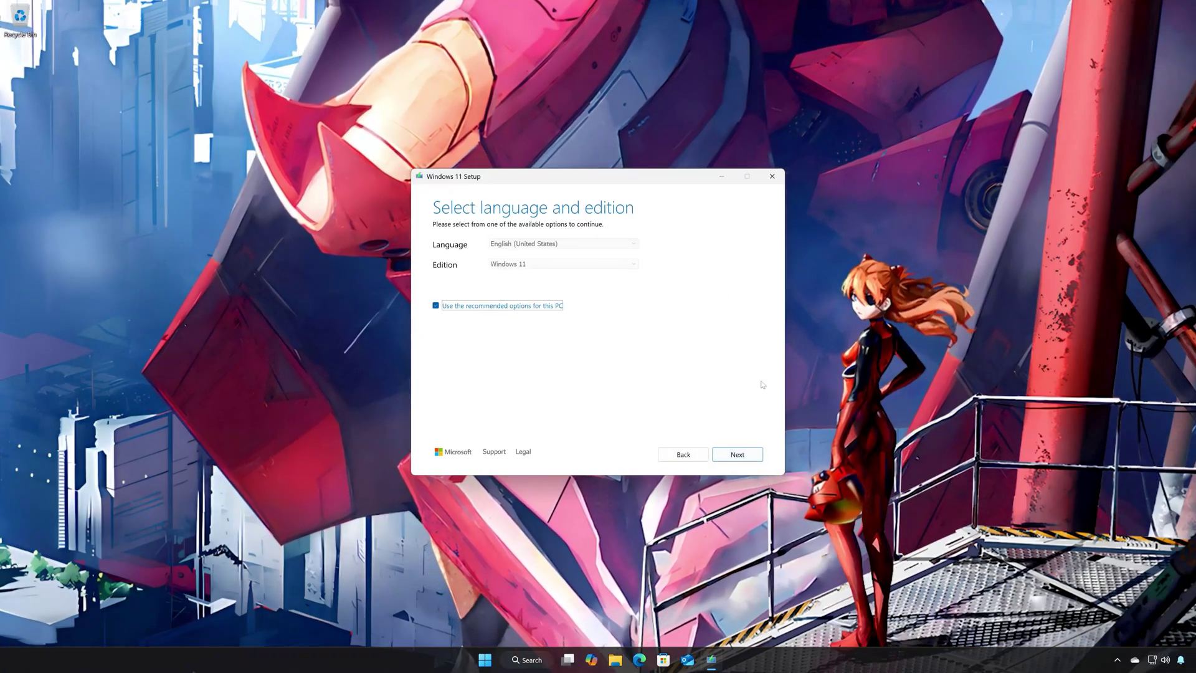
pyautogui.click(734, 455)
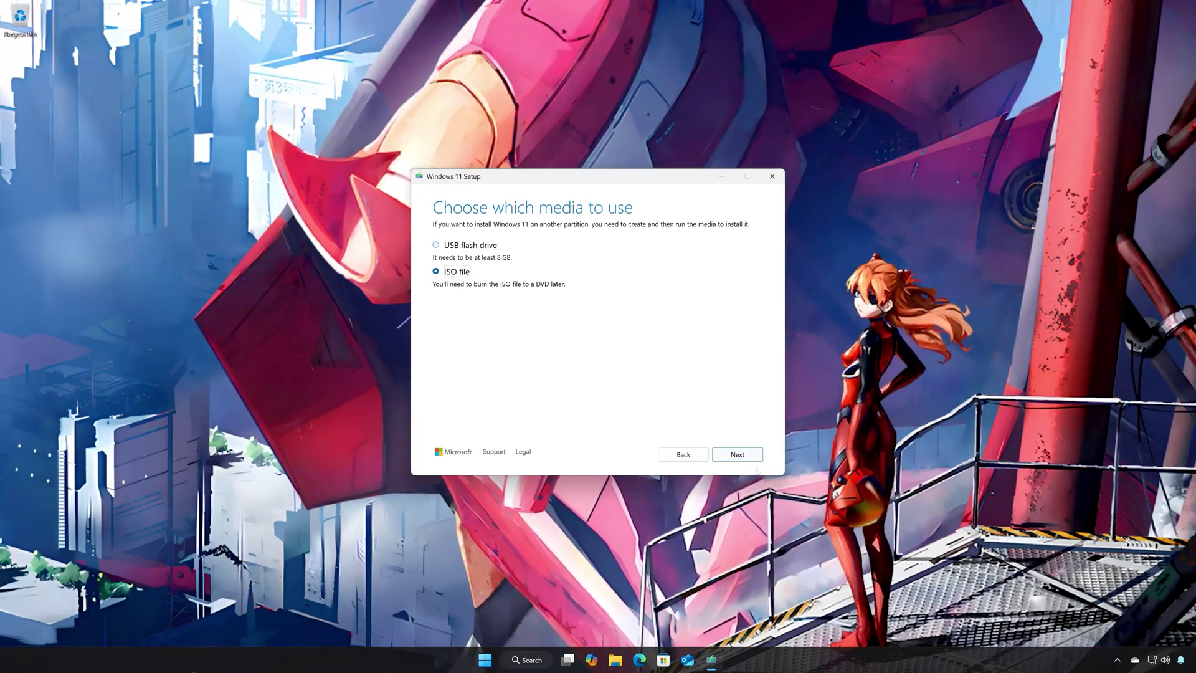
pyautogui.click(736, 455)
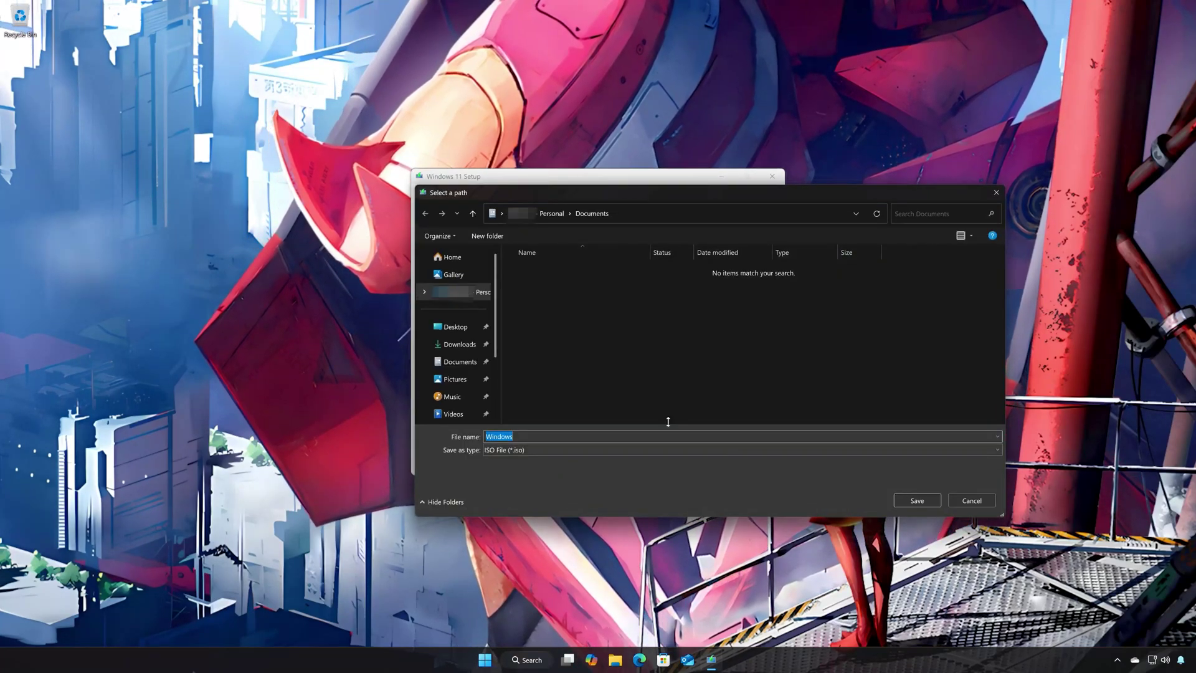
pyautogui.click(456, 327)
pyautogui.write('11')
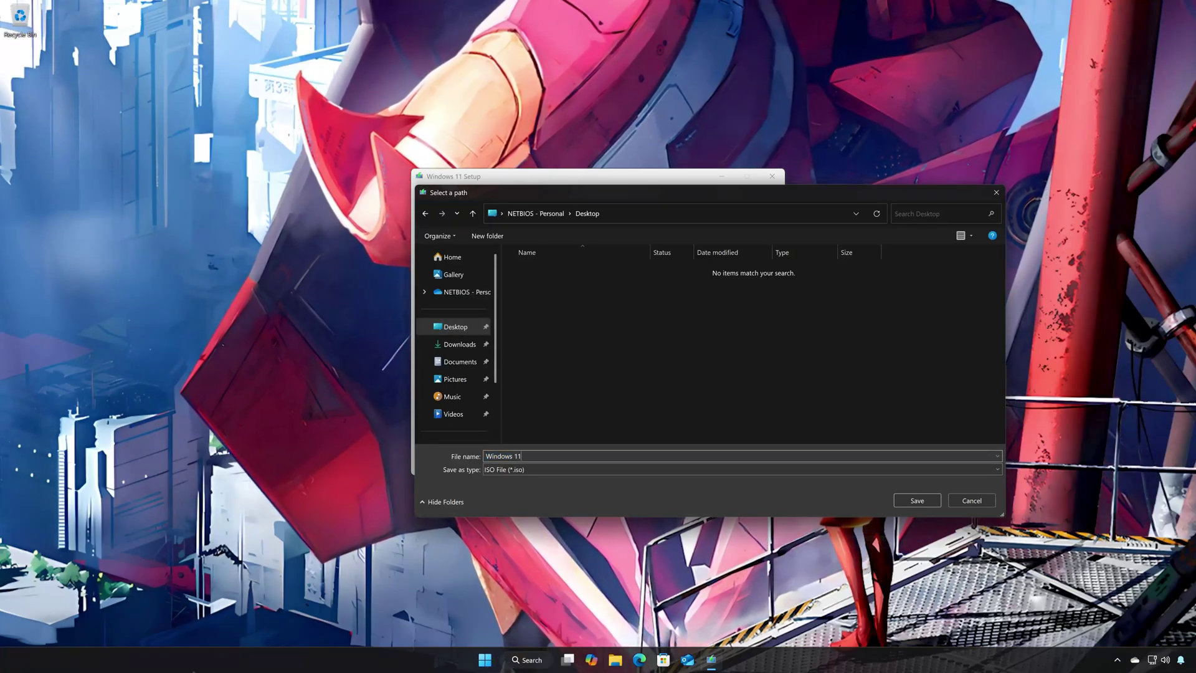
pyautogui.click(914, 501)
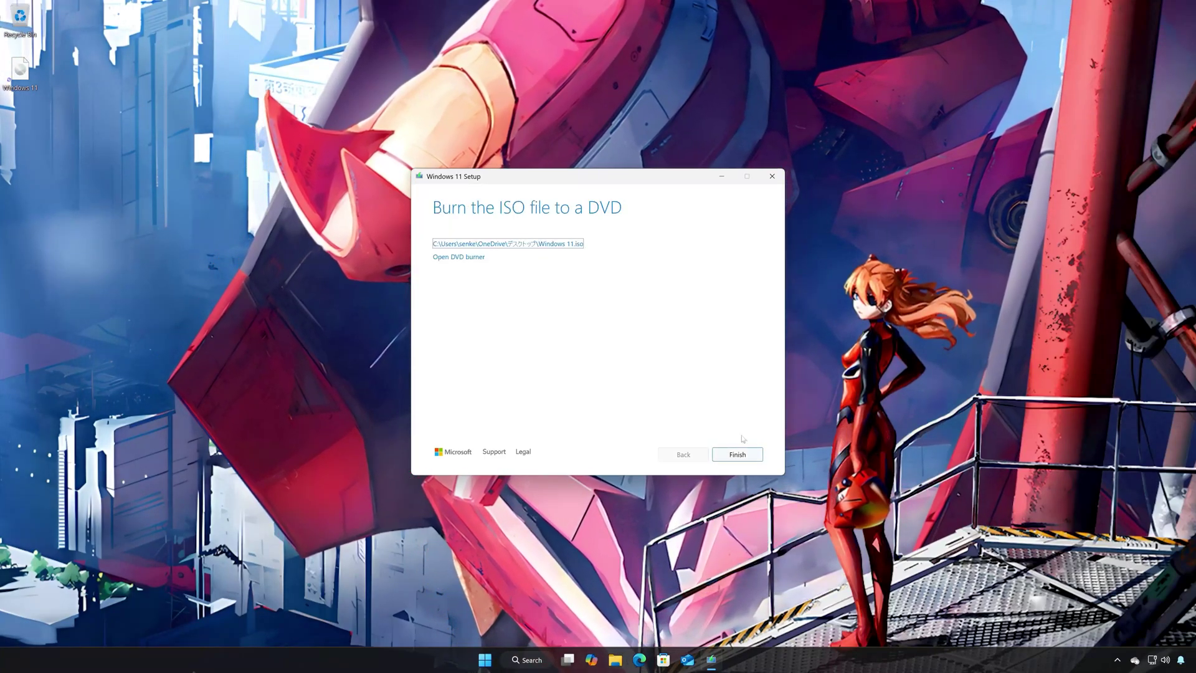
pyautogui.click(754, 455)
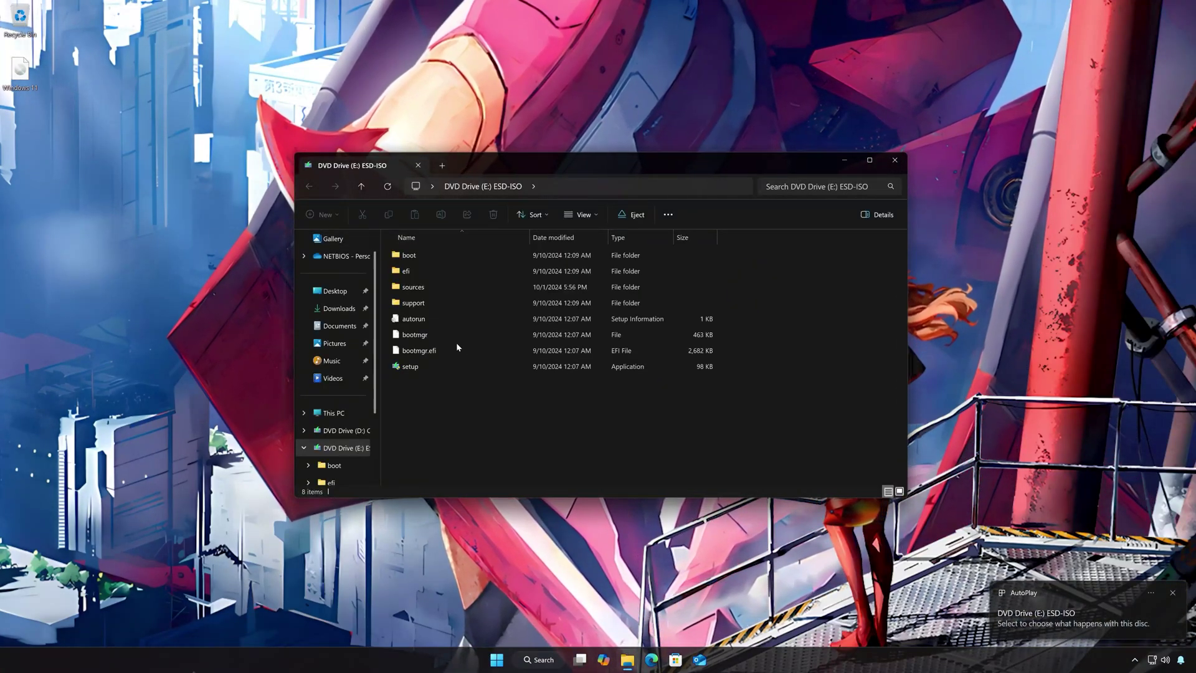
# Run setup from the mounted DVD Drive (E:) ESD-ISO and approve the UAC prompt.
pyautogui.doubleClick(408, 366)
pyautogui.click(546, 420)
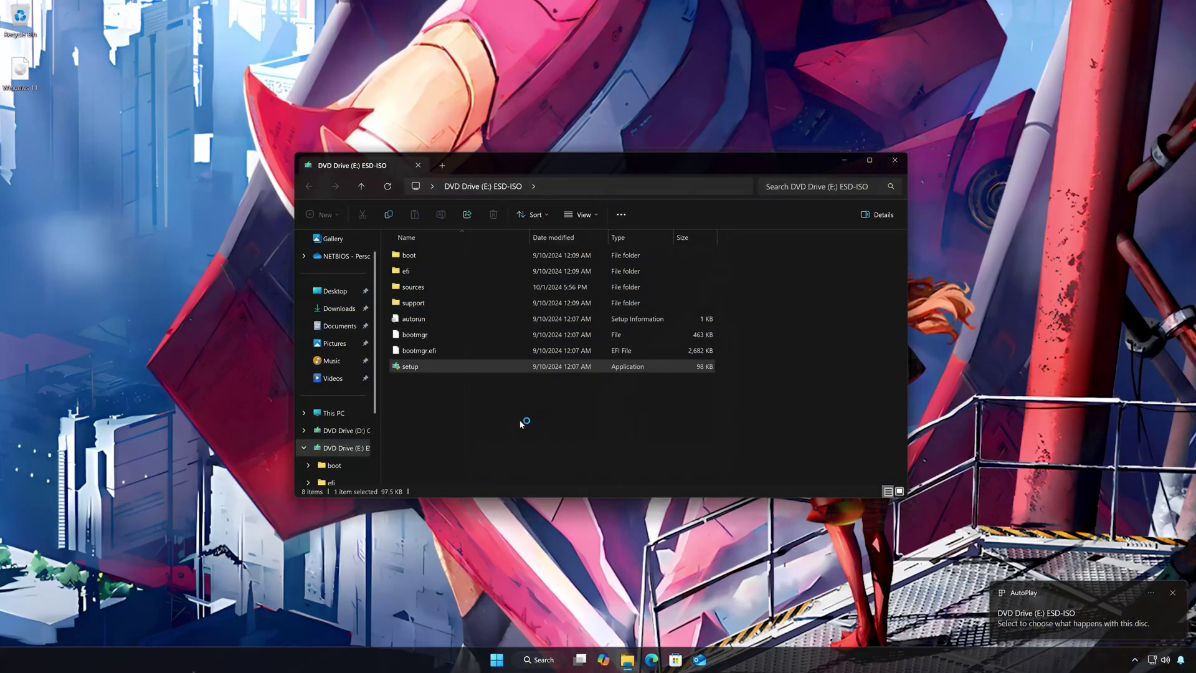
pyautogui.click(892, 161)
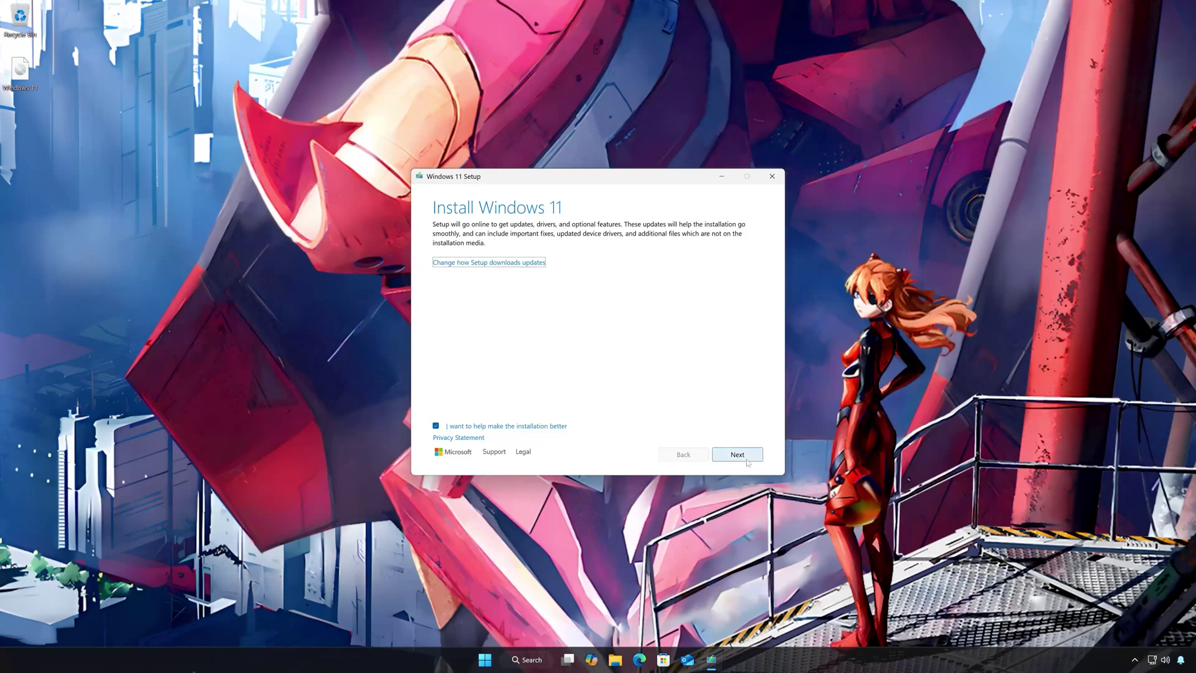
# Accept the Windows 11 license and install Windows 11 Pro, keeping personal files and apps.
pyautogui.click(744, 456)
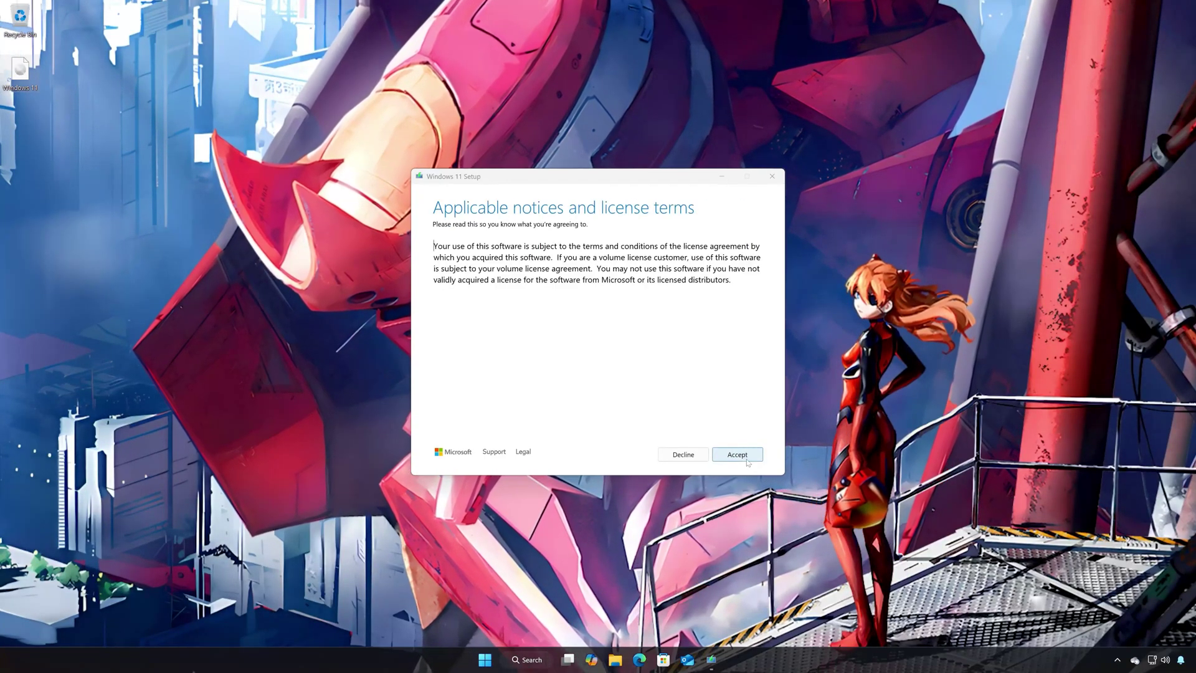
pyautogui.click(738, 454)
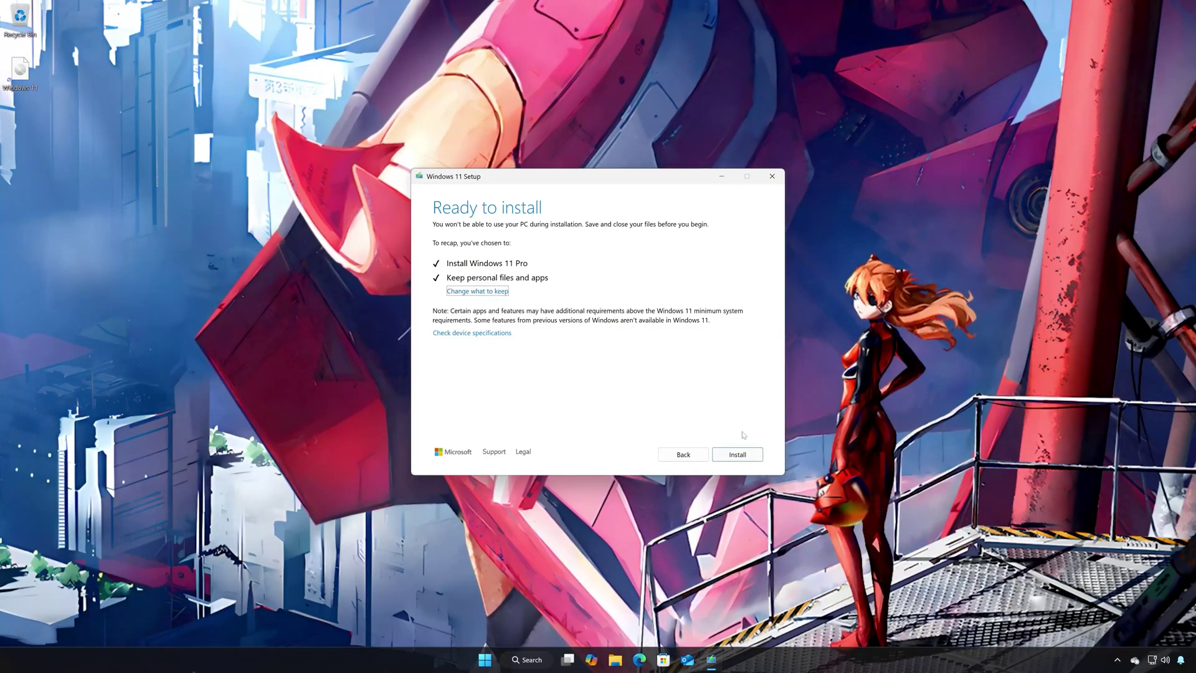
pyautogui.click(737, 454)
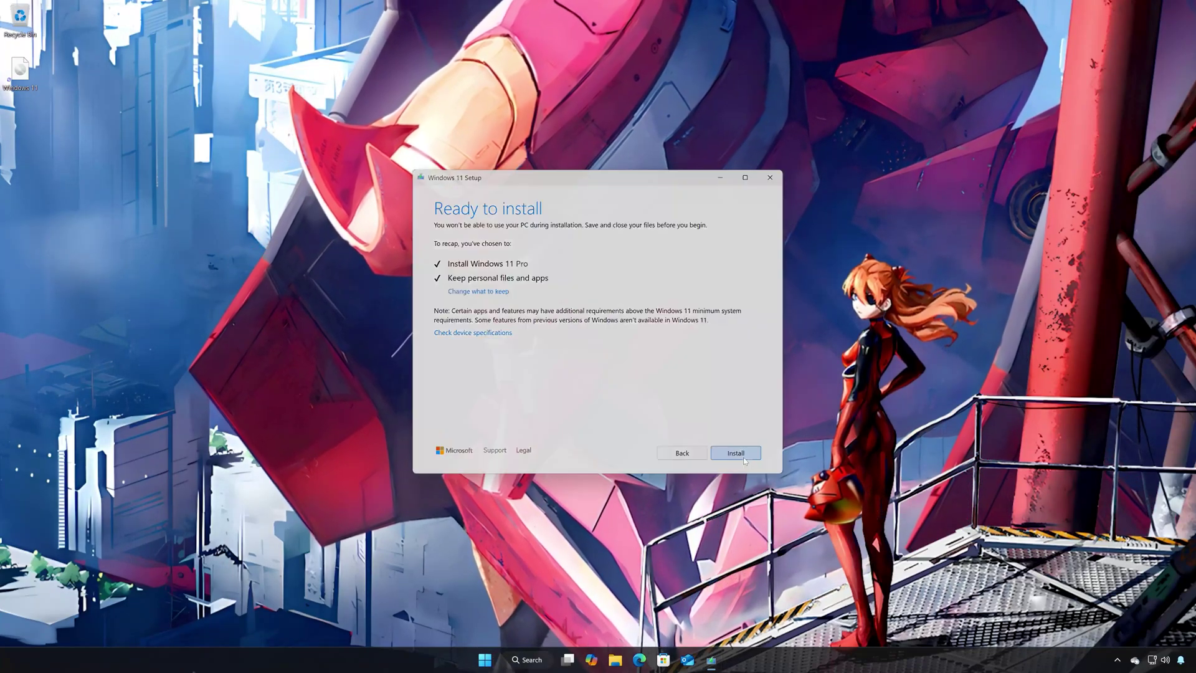